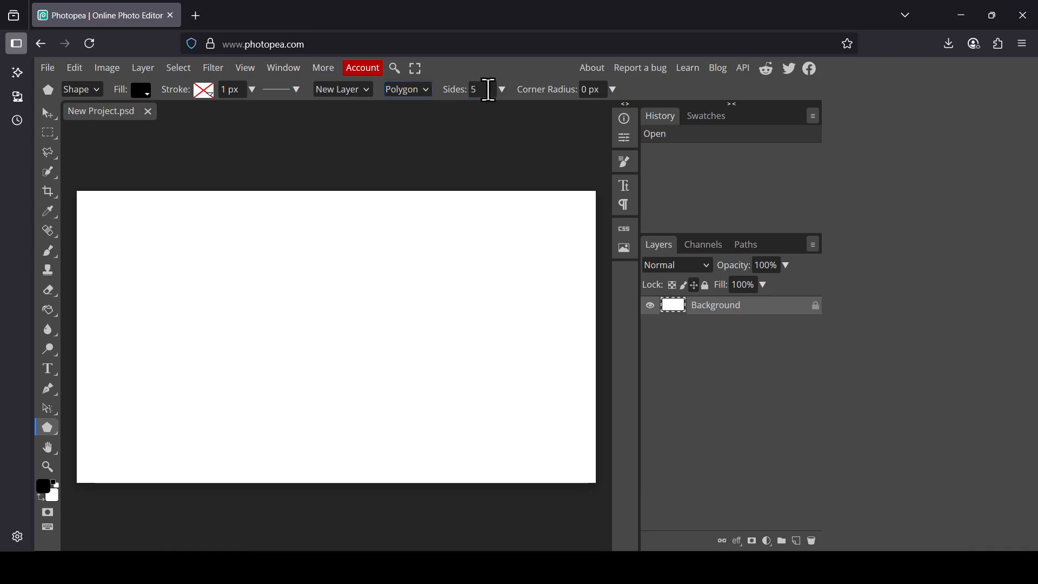
# Draw a large black five-sided polygon nearly as tall as the canvas and move it to the canvas centre
pyautogui.click(489, 91)
pyautogui.moveTo(318, 267); pyautogui.dragTo(400, 379)
pyautogui.click(47, 117)
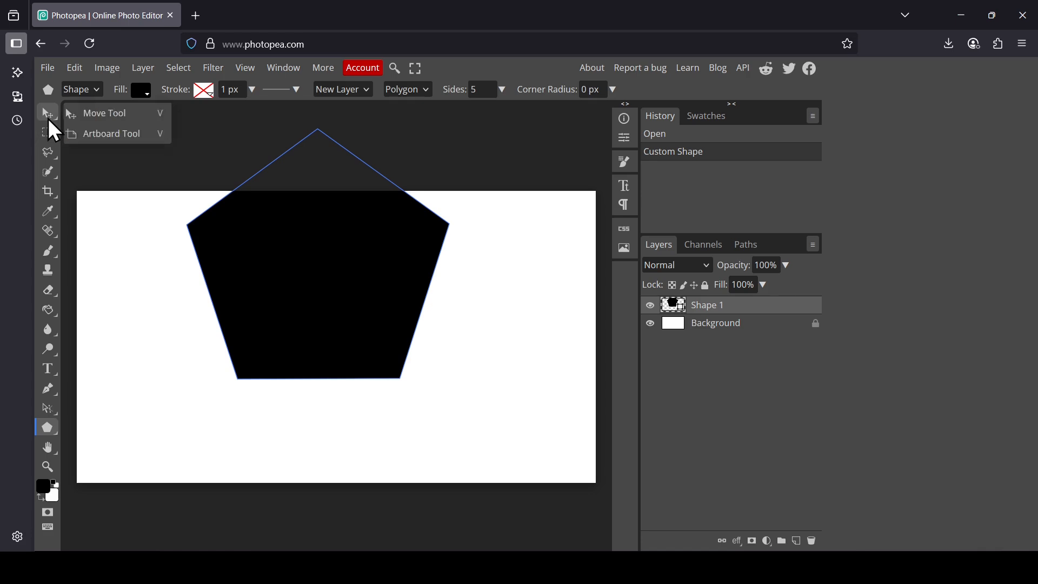
pyautogui.moveTo(390, 261); pyautogui.dragTo(410, 337)
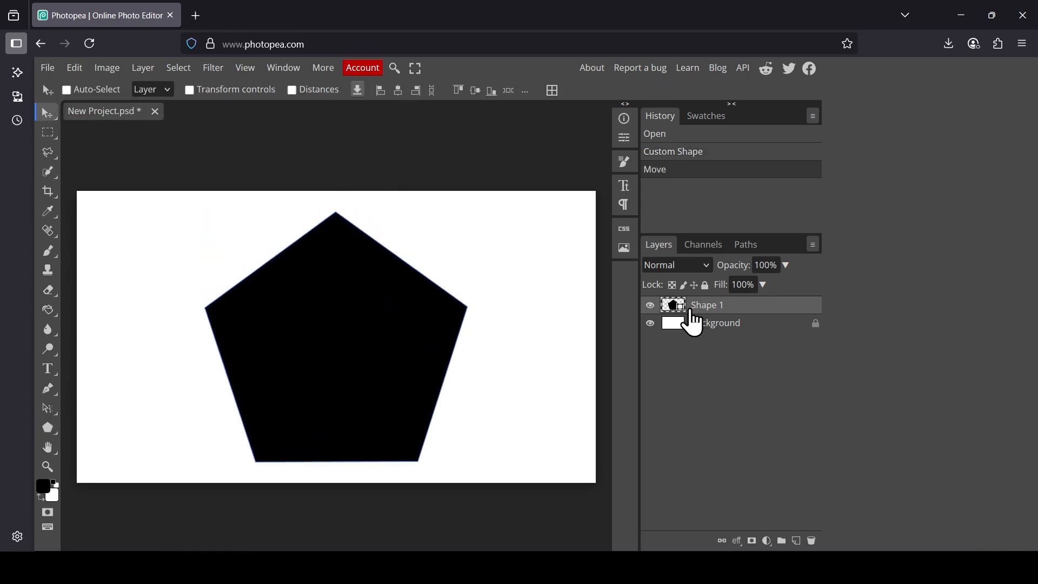
# Set the pentagon layer's fill to 0% and add a 3 px black outside stroke in its blending options
pyautogui.rightClick(686, 311)
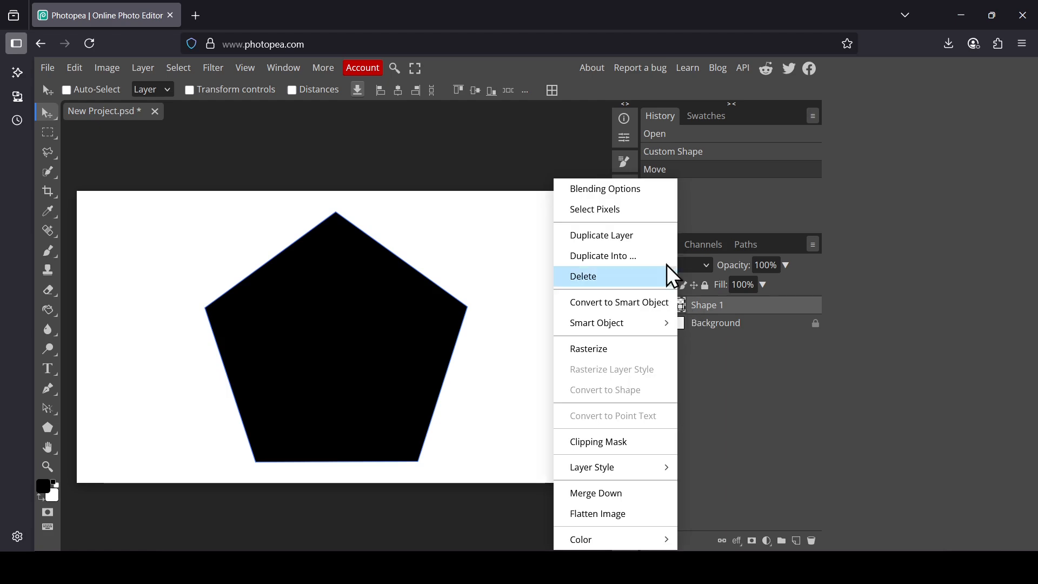
pyautogui.click(643, 192)
pyautogui.moveTo(428, 180); pyautogui.dragTo(711, 163)
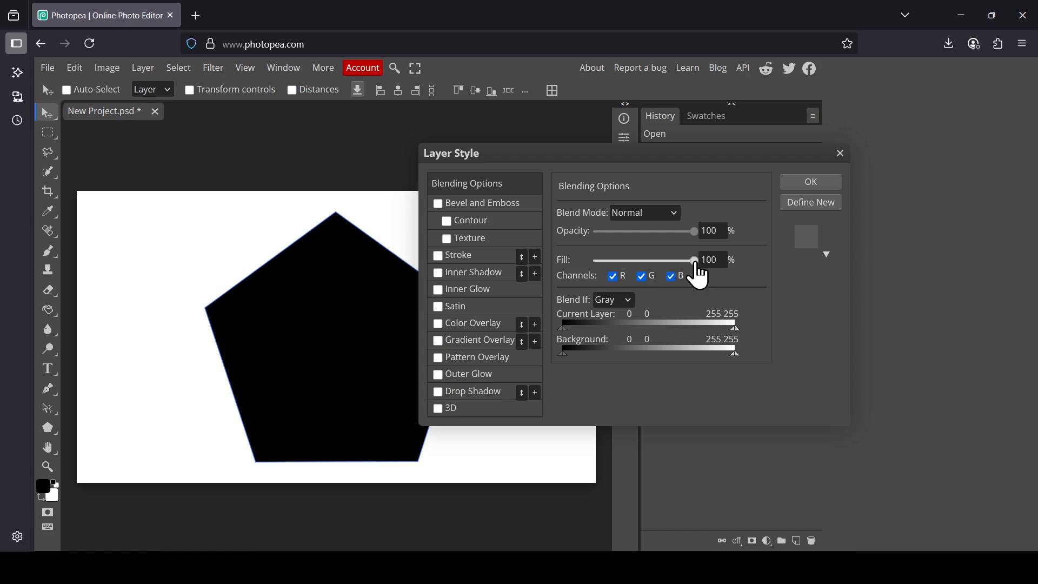
pyautogui.moveTo(695, 260); pyautogui.dragTo(541, 265)
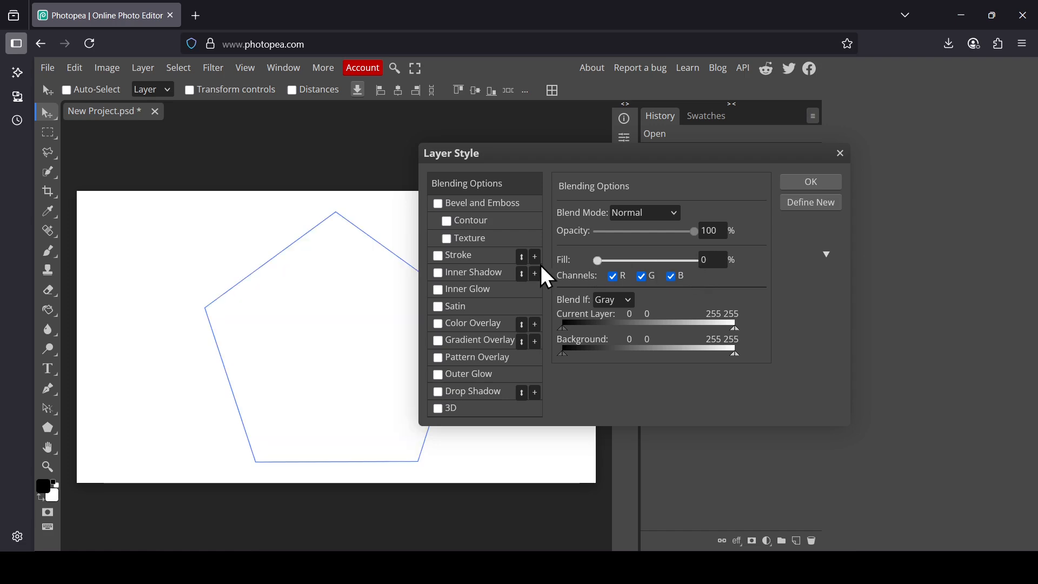
pyautogui.click(459, 264)
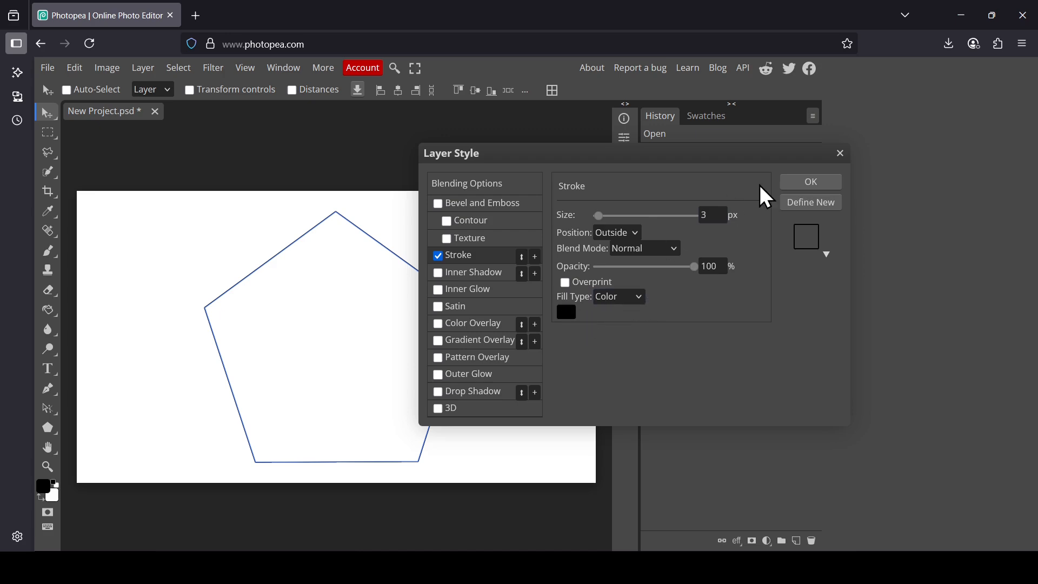
pyautogui.click(797, 185)
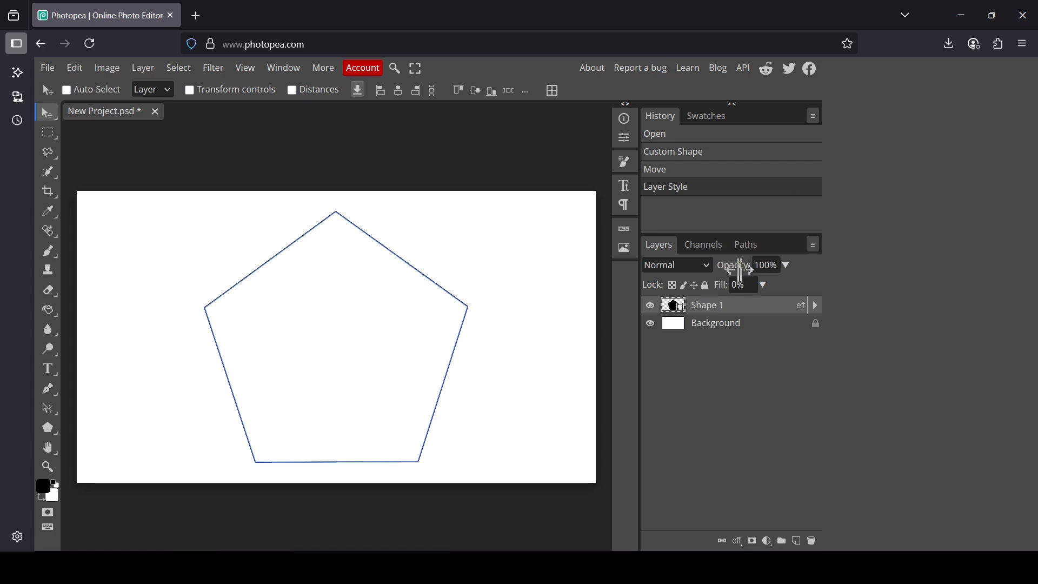
# Duplicate the outlined pentagon layer and transform the copy about its centre to 94.2% size with a 4.6° rotation
pyautogui.rightClick(719, 316)
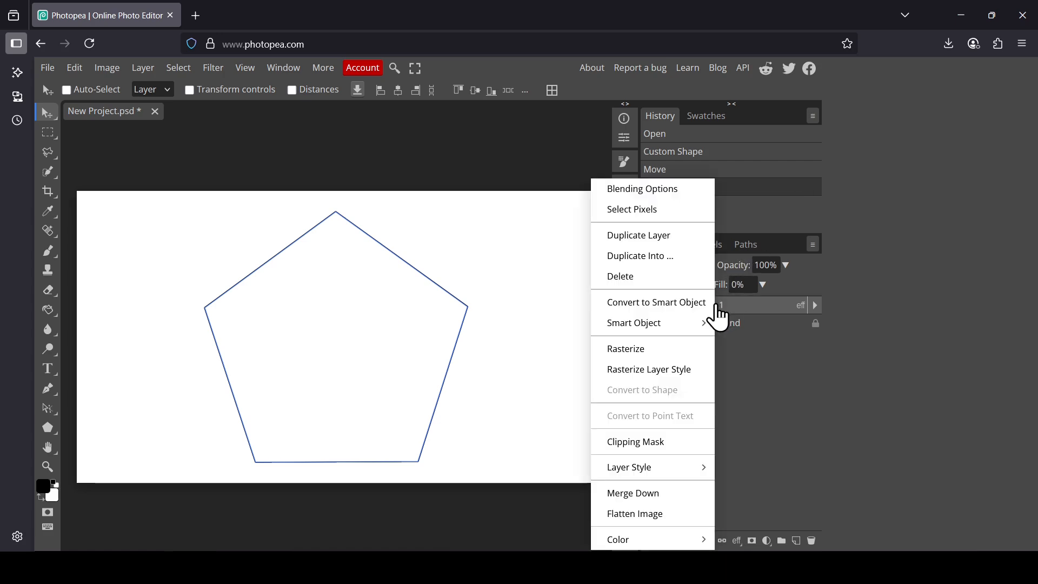
pyautogui.click(675, 242)
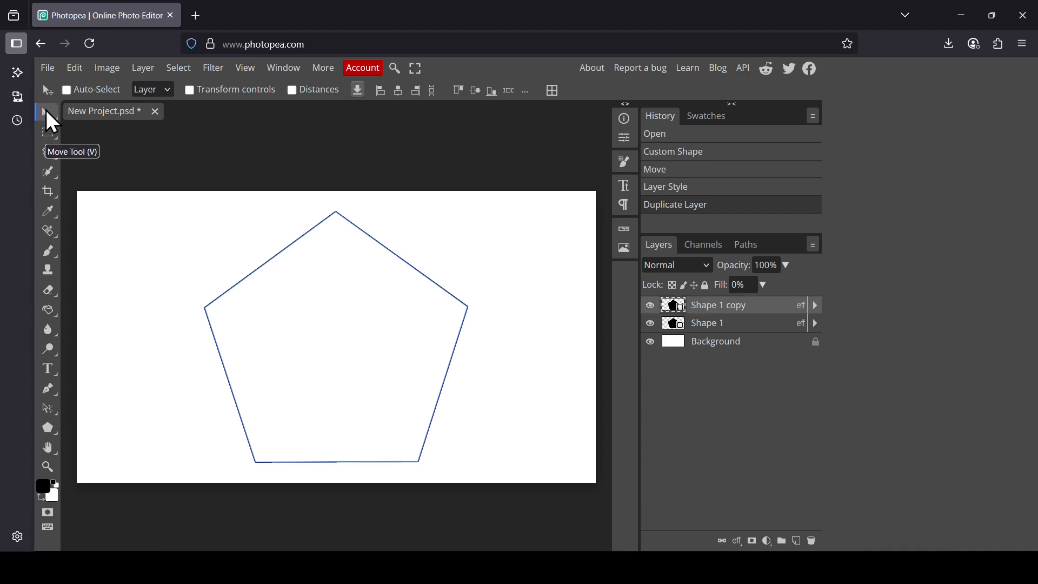
pyautogui.click(243, 92)
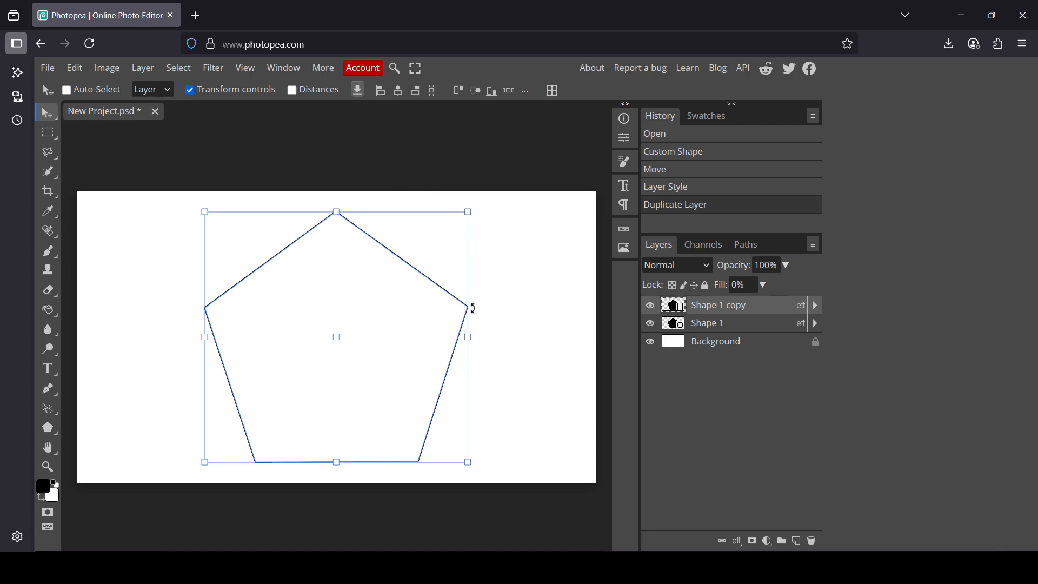
pyautogui.moveTo(468, 337)
pyautogui.mouseDown()
pyautogui.moveTo(466, 347)
pyautogui.moveTo(460, 335)
pyautogui.mouseUp()
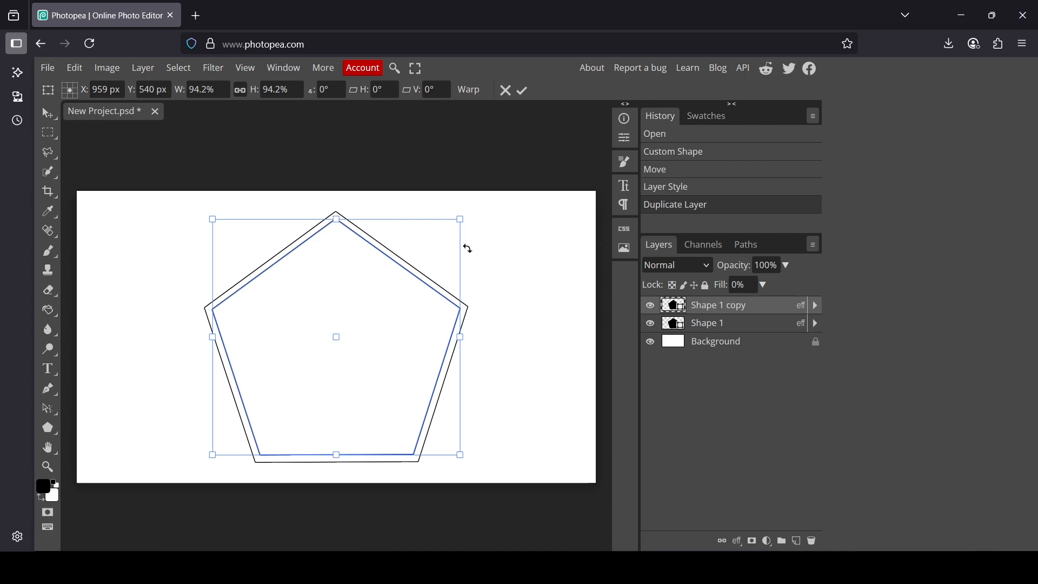
pyautogui.moveTo(469, 248); pyautogui.dragTo(482, 257)
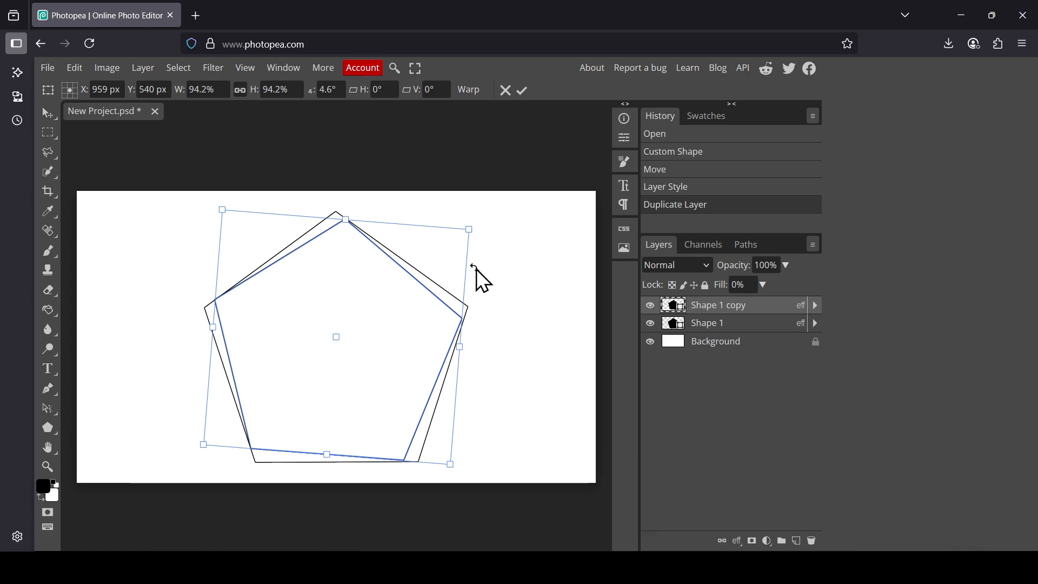
pyautogui.press('Return')
# Repeat the duplicate-and-transform on the pentagon until 49 nested copies spiral down to a tiny centre
pyautogui.hotkey('ctrl', 'alt', 'shift', 't')
pyautogui.hotkey('ctrl', 'alt', 'shift', 't')
pyautogui.hotkey('ctrl', 'alt', 'shift', 't')
pyautogui.hotkey('ctrl', 'alt', 'shift', 't')
pyautogui.hotkey('ctrl', 'alt', 'shift', 't')
pyautogui.hotkey('ctrl', 'alt', 'shift', 't')
pyautogui.hotkey('ctrl', 'alt', 'shift', 't')
pyautogui.hotkey('ctrl', 'alt', 'shift', 't')
pyautogui.hotkey('ctrl', 'alt', 'shift', 't')
pyautogui.hotkey('ctrl', 'alt', 'shift', 't')
pyautogui.hotkey('ctrl', 'alt', 'shift', 't')
pyautogui.hotkey('ctrl', 'alt', 'shift', 't')
pyautogui.hotkey('ctrl', 'alt', 'shift', 't')
pyautogui.hotkey('ctrl', 'alt', 'shift', 't')
pyautogui.hotkey('ctrl', 'alt', 'shift', 't')
pyautogui.hotkey('ctrl', 'alt', 'shift', 't')
pyautogui.hotkey('ctrl', 'alt', 'shift', 't')
pyautogui.hotkey('ctrl', 'alt', 'shift', 't')
pyautogui.hotkey('ctrl', 'alt', 'shift', 't')
pyautogui.hotkey('ctrl', 'alt', 'shift', 't')
pyautogui.hotkey('ctrl', 'alt', 'shift', 't')
pyautogui.hotkey('ctrl', 'alt', 'shift', 't')
pyautogui.hotkey('ctrl', 'alt', 'shift', 't')
pyautogui.hotkey('ctrl', 'alt', 'shift', 't')
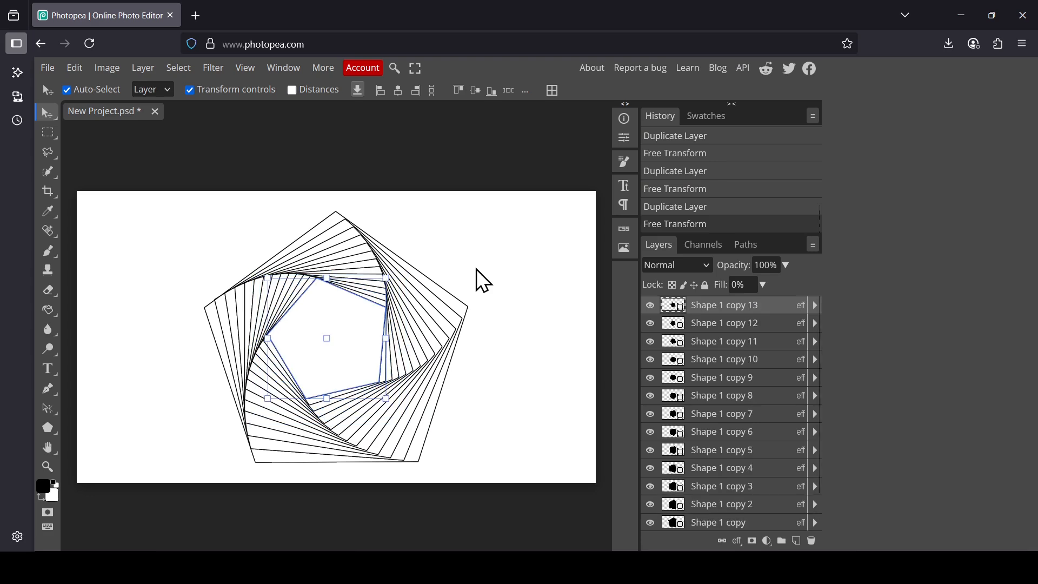
pyautogui.hotkey('ctrl', 'alt', 'shift', 't')
pyautogui.hotkey('ctrl', 'alt', 'shift', 't')
pyautogui.hotkey('ctrl', 'alt', 'shift', 't')
pyautogui.hotkey('ctrl', 'alt', 'shift', 't')
pyautogui.hotkey('ctrl', 'alt', 'shift', 't')
pyautogui.hotkey('ctrl', 'alt', 'shift', 't')
pyautogui.hotkey('ctrl', 'alt', 'shift', 't')
pyautogui.hotkey('ctrl', 'alt', 'shift', 't')
pyautogui.hotkey('ctrl', 'alt', 'shift', 't')
pyautogui.hotkey('ctrl', 'alt', 'shift', 't')
pyautogui.hotkey('ctrl', 'alt', 'shift', 't')
pyautogui.hotkey('ctrl', 'alt', 'shift', 't')
pyautogui.hotkey('ctrl', 'alt', 'shift', 't')
pyautogui.hotkey('ctrl', 'alt', 'shift', 't')
pyautogui.hotkey('ctrl', 'alt', 'shift', 't')
pyautogui.hotkey('ctrl', 'alt', 'shift', 't')
pyautogui.hotkey('ctrl', 'alt', 'shift', 't')
pyautogui.hotkey('ctrl', 'alt', 'shift', 't')
pyautogui.hotkey('ctrl', 'alt', 'shift', 't')
pyautogui.hotkey('ctrl', 'alt', 'shift', 't')
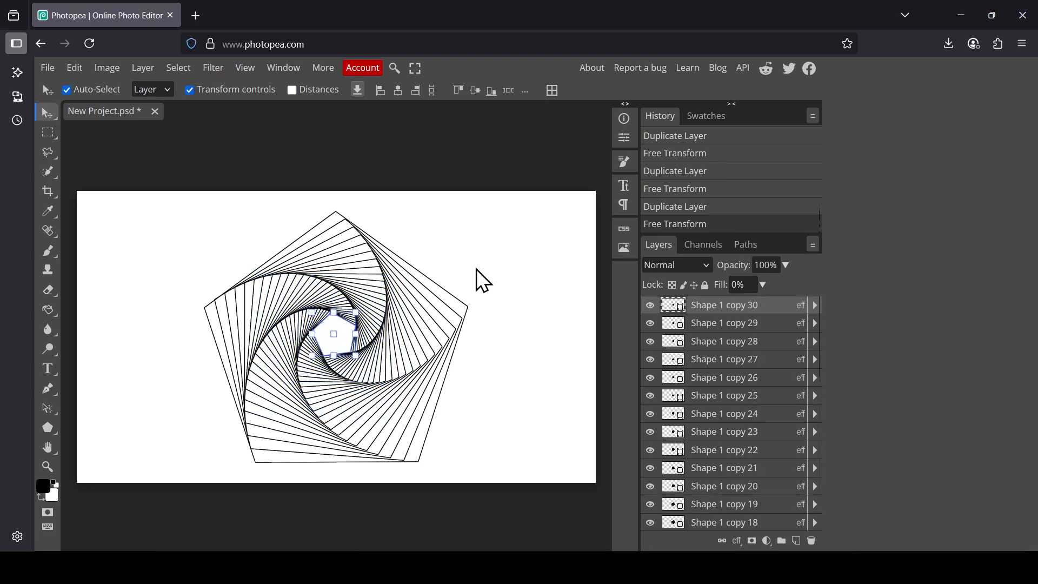
pyautogui.hotkey('ctrl', 'alt', 'shift', 't')
pyautogui.hotkey('ctrl', 'alt', 'shift', 't')
pyautogui.hotkey('ctrl', 'alt', 'shift', 't')
pyautogui.hotkey('ctrl', 'alt', 'shift', 't')
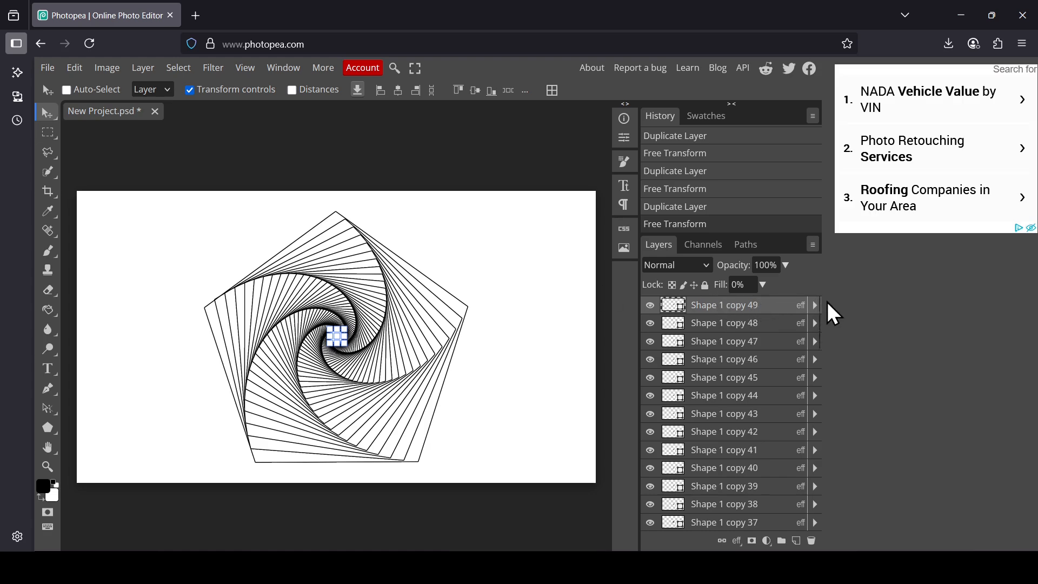
# Select all pentagon layers from the newest copy down to Shape 1 and group them into a folder
pyautogui.moveTo(823, 315); pyautogui.dragTo(822, 525)
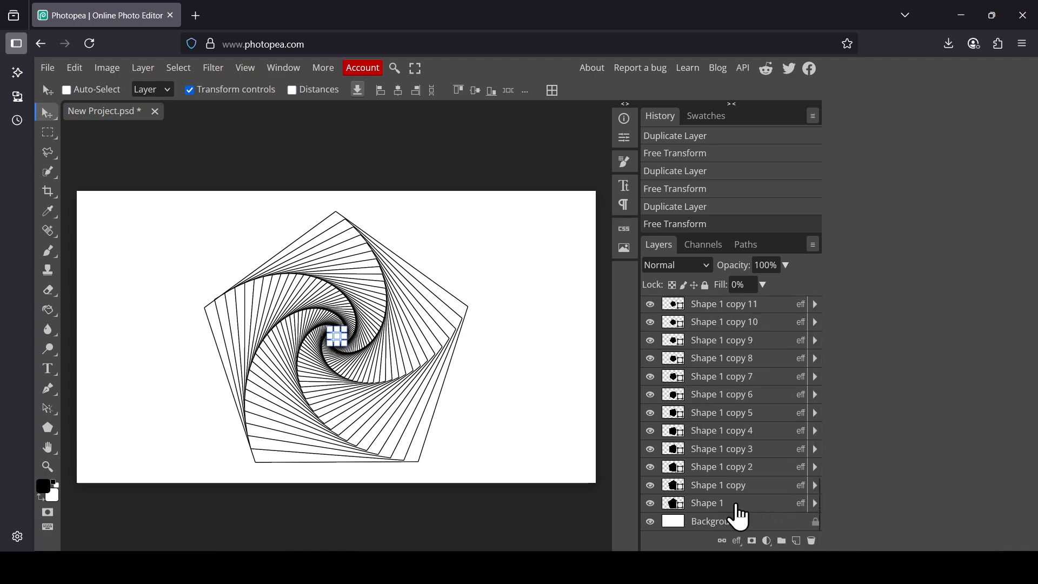
pyautogui.keyDown('shift'); pyautogui.click(718, 507); pyautogui.keyUp('shift')
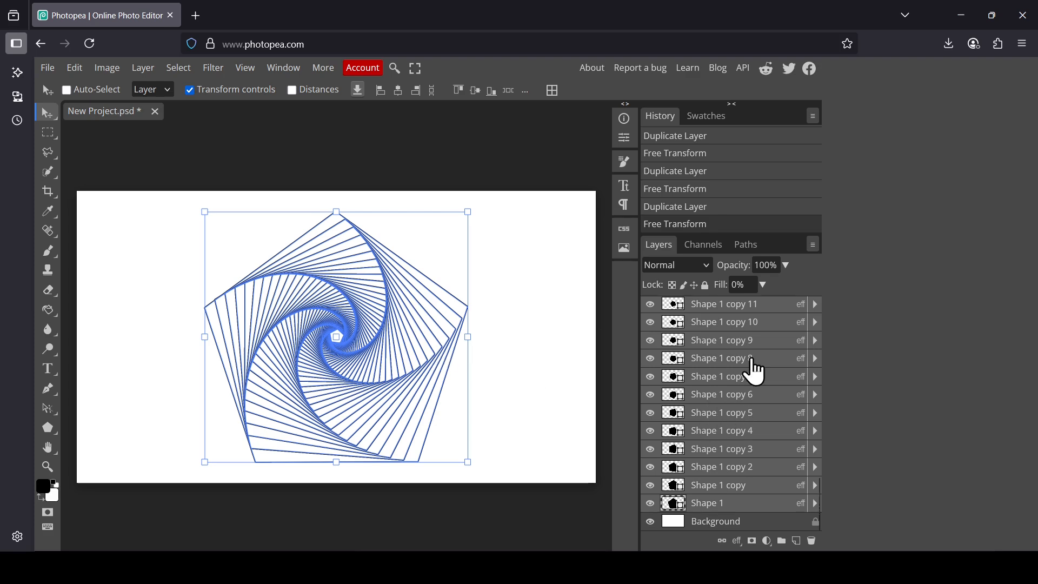
pyautogui.click(782, 539)
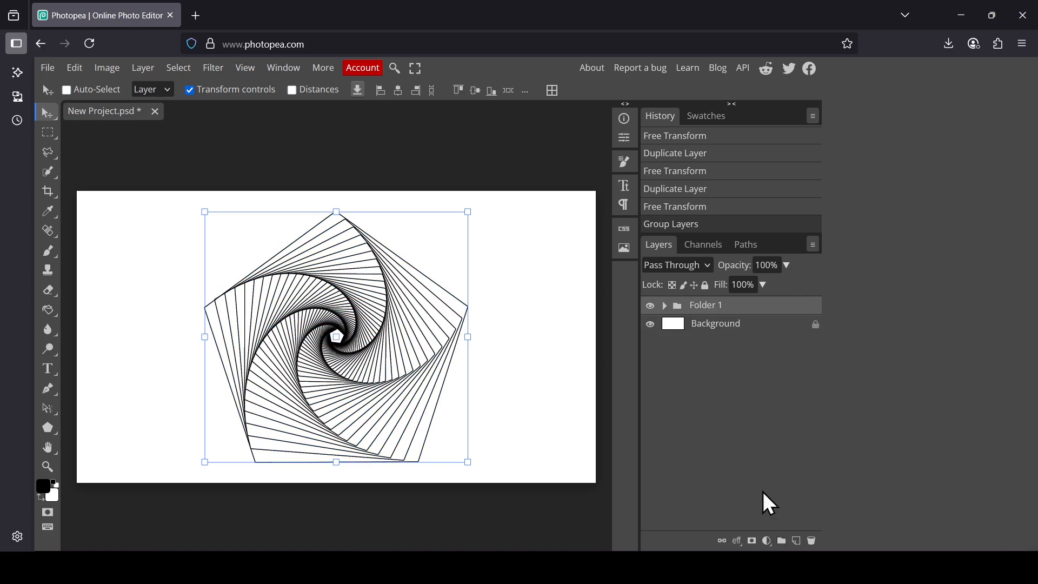
# Toggle the visibility of the pentagon spiral's folder and leave it hidden
pyautogui.click(649, 305)
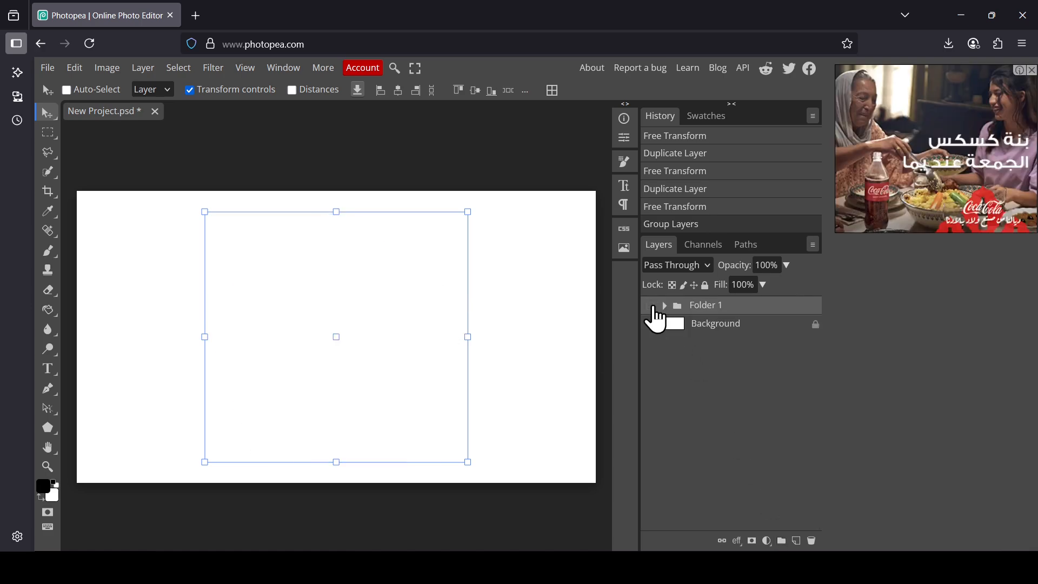
pyautogui.click(650, 305)
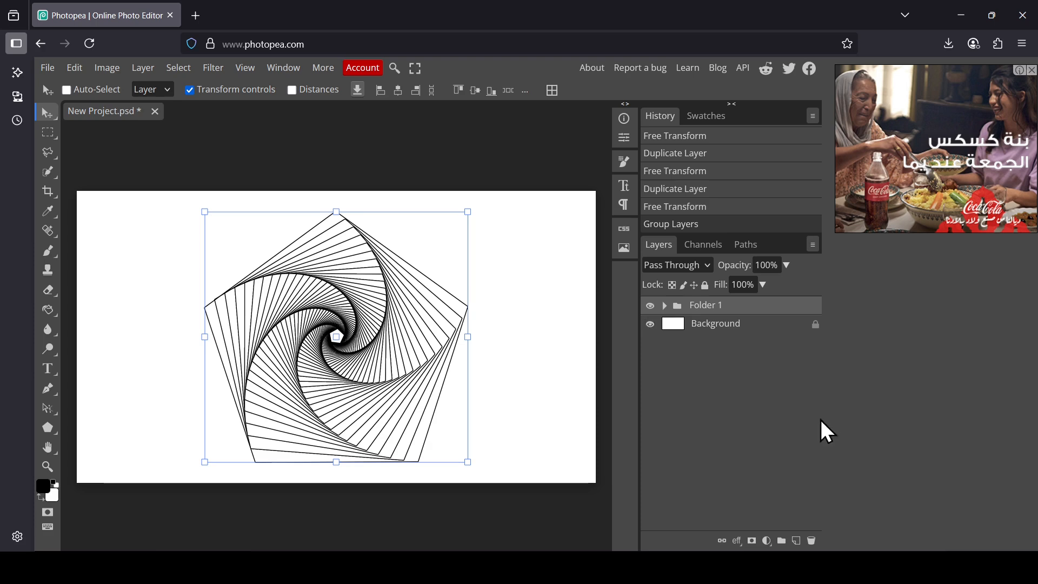
pyautogui.click(649, 305)
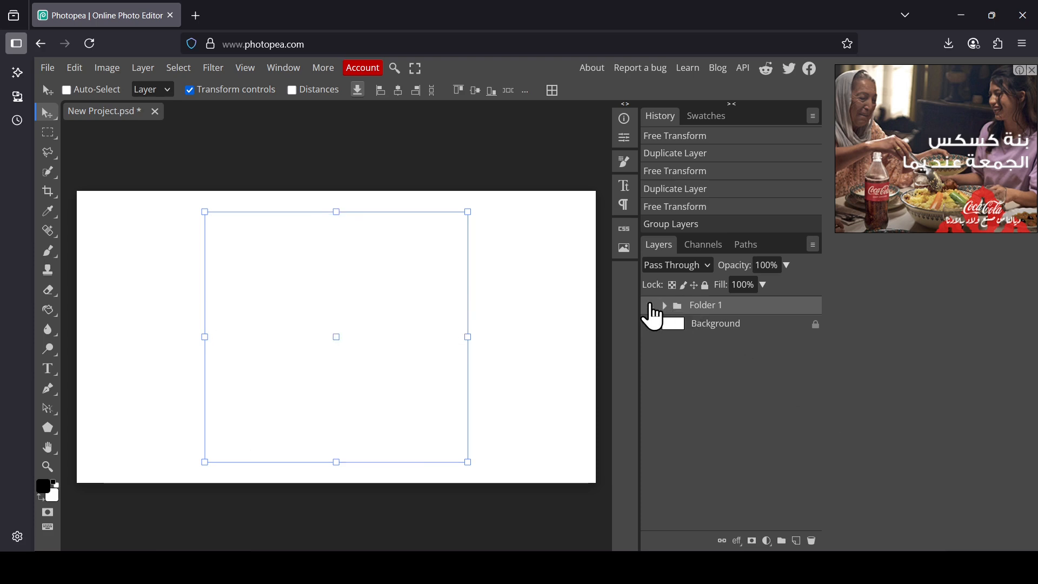
# Draw a black six-sided polygon in the canvas's upper-left area, on a new layer directly above Background
pyautogui.click(706, 326)
pyautogui.click(52, 429)
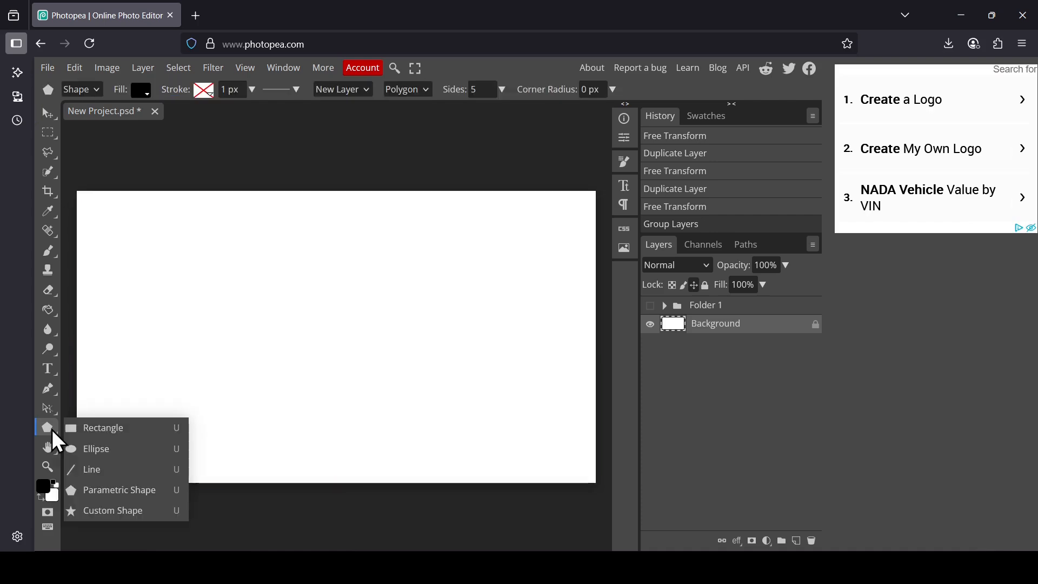
pyautogui.click(121, 494)
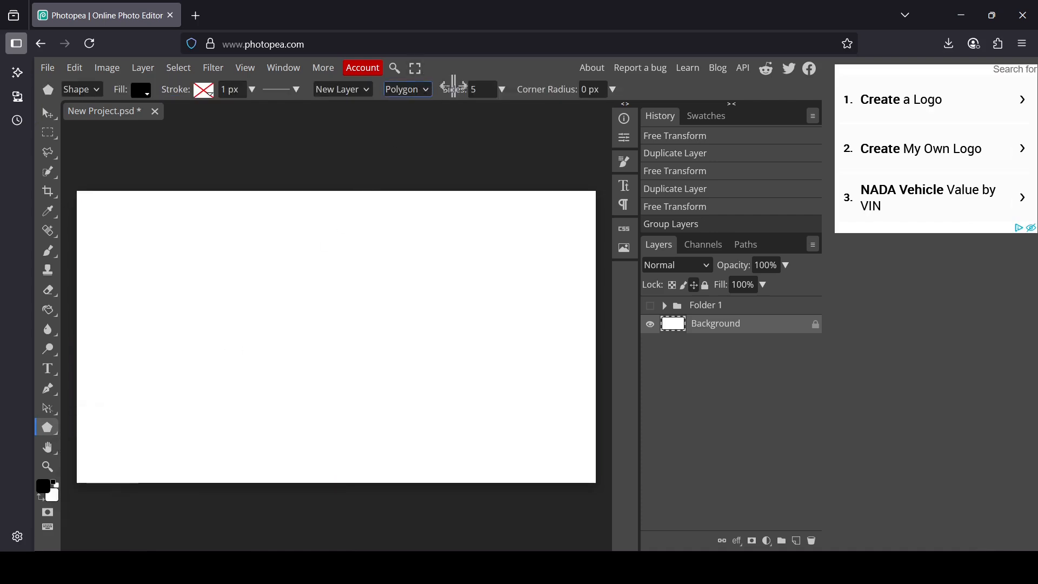
pyautogui.click(502, 89)
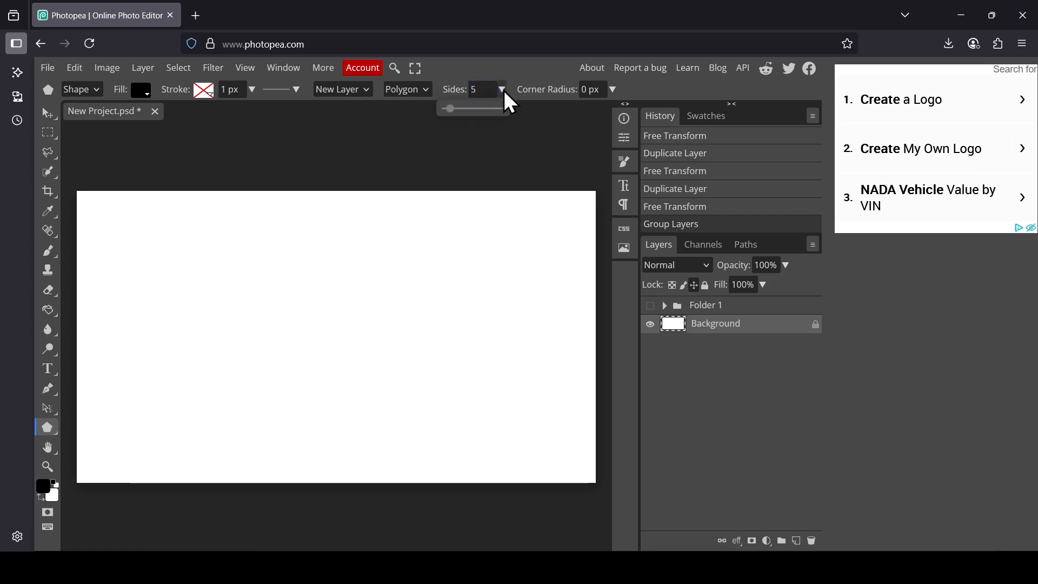
pyautogui.click(477, 89)
pyautogui.write('6')
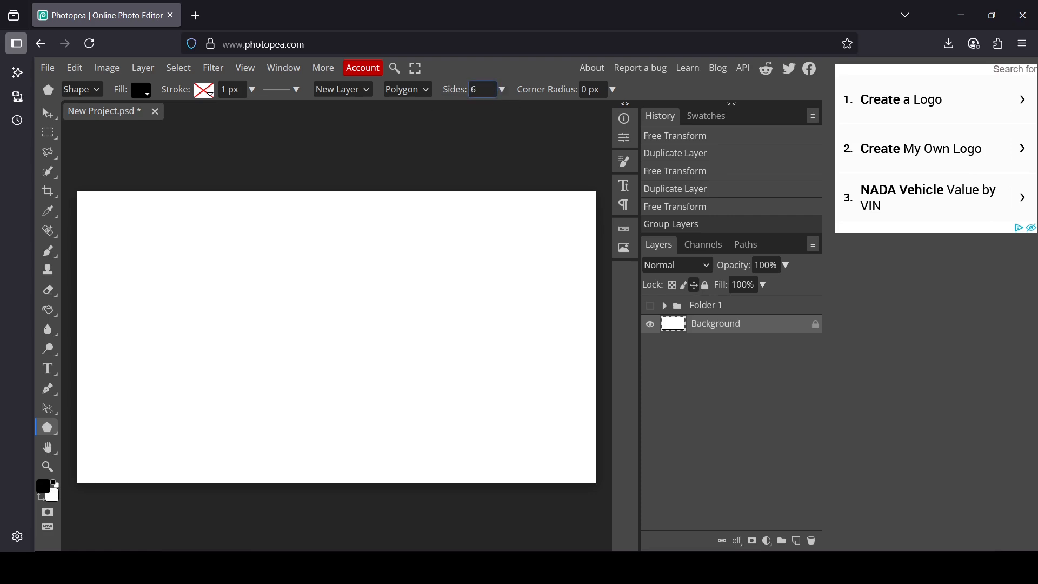
pyautogui.moveTo(255, 256); pyautogui.dragTo(291, 319)
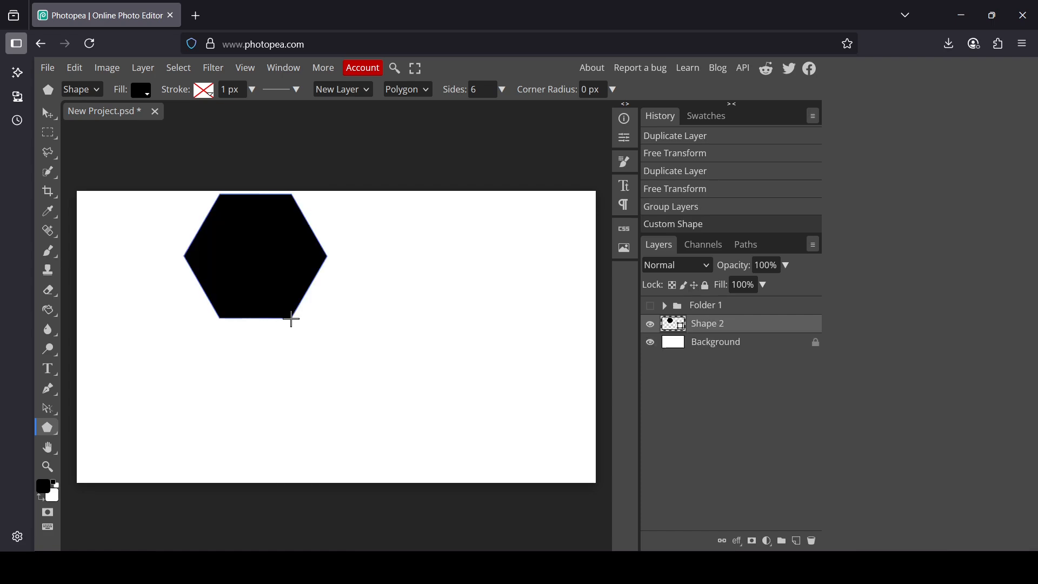
# Give the hexagon 0% fill with a 3 px black outside stroke and move it slightly down from the canvas's upper edge
pyautogui.click(56, 118)
pyautogui.rightClick(669, 325)
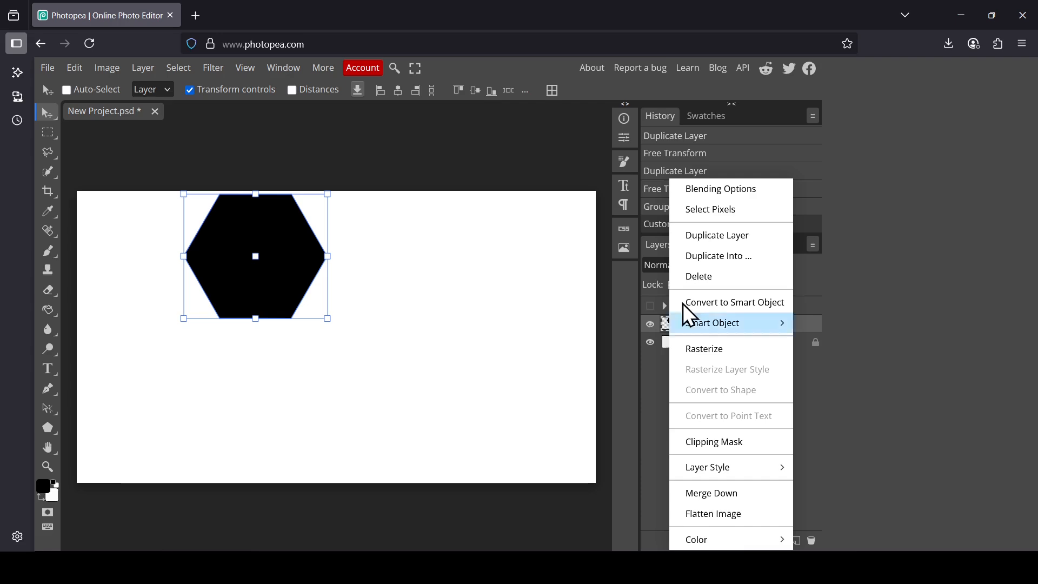
pyautogui.click(732, 190)
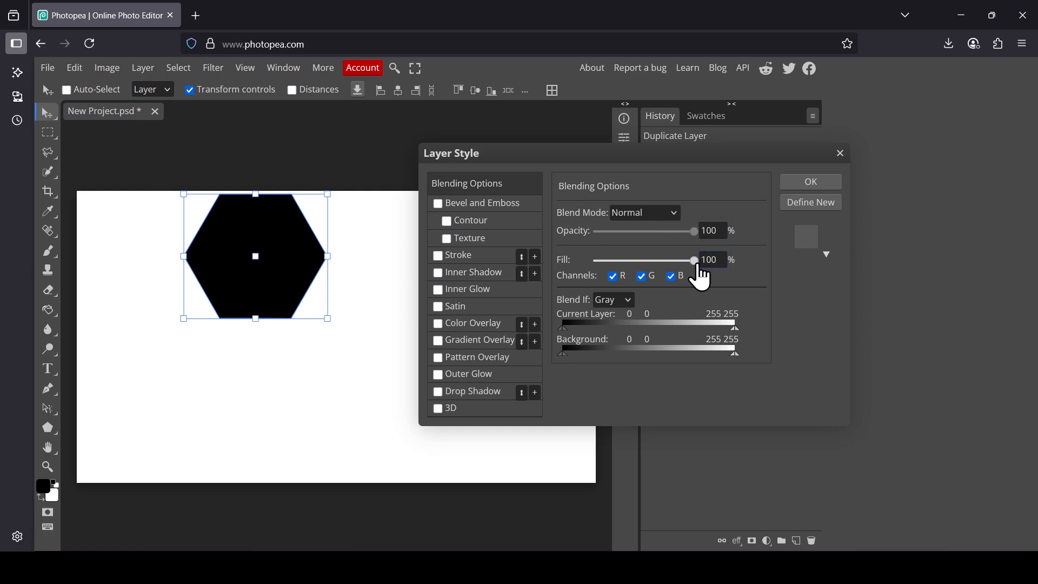
pyautogui.moveTo(694, 260); pyautogui.dragTo(578, 264)
pyautogui.click(450, 263)
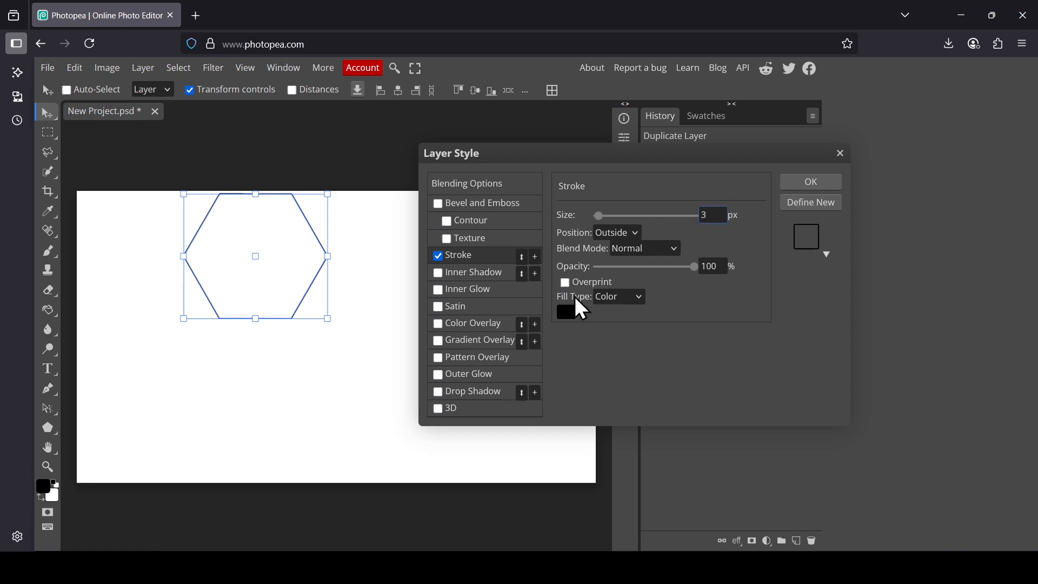
pyautogui.click(810, 180)
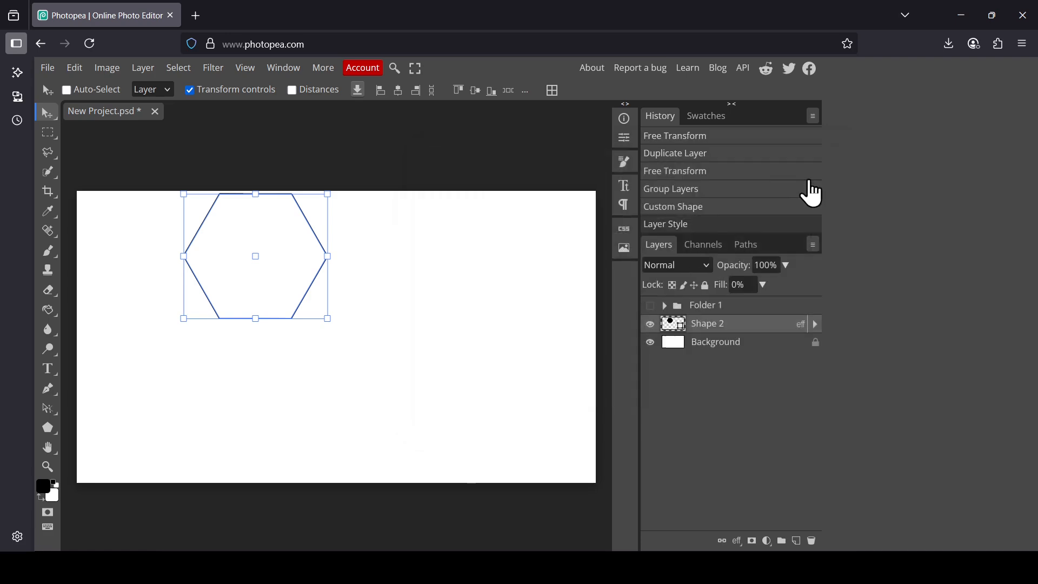
pyautogui.moveTo(297, 225); pyautogui.dragTo(297, 240)
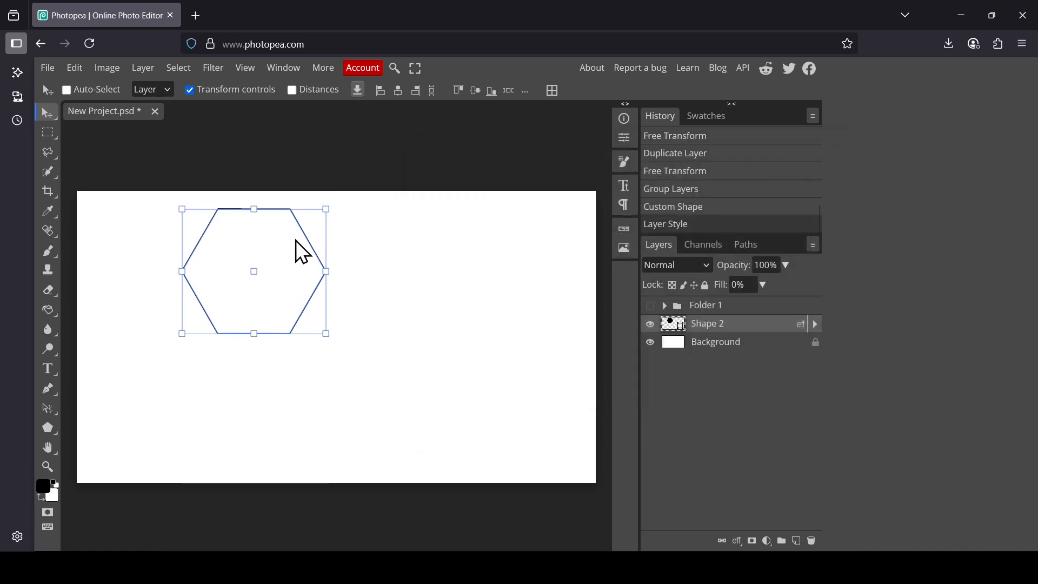
# Duplicate the hexagon layer, scale the copy to about 95% and rotate it 11° around a pivot moved to about X 1071, Y 697 px
pyautogui.rightClick(709, 324)
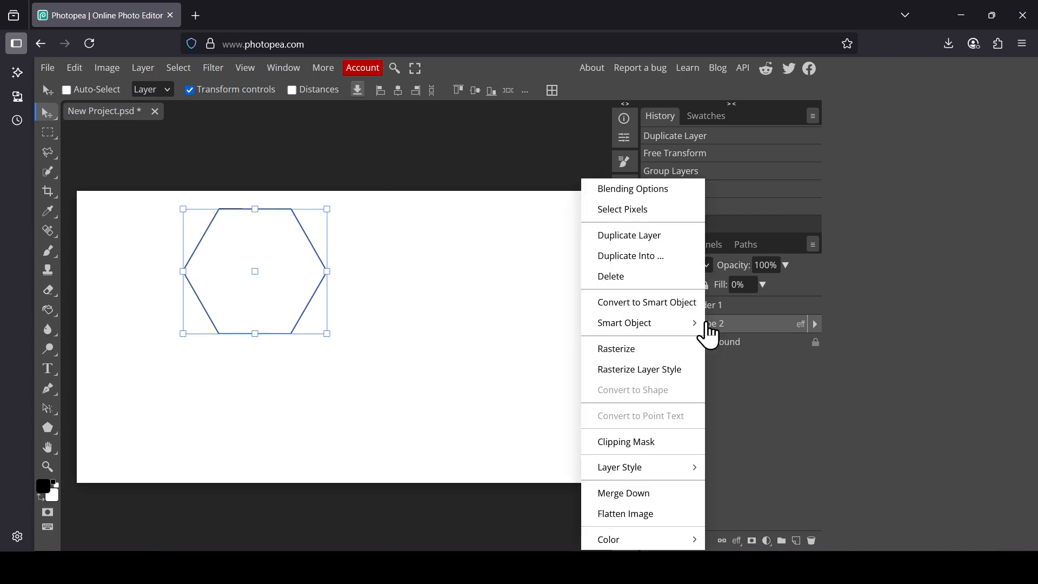
pyautogui.click(663, 230)
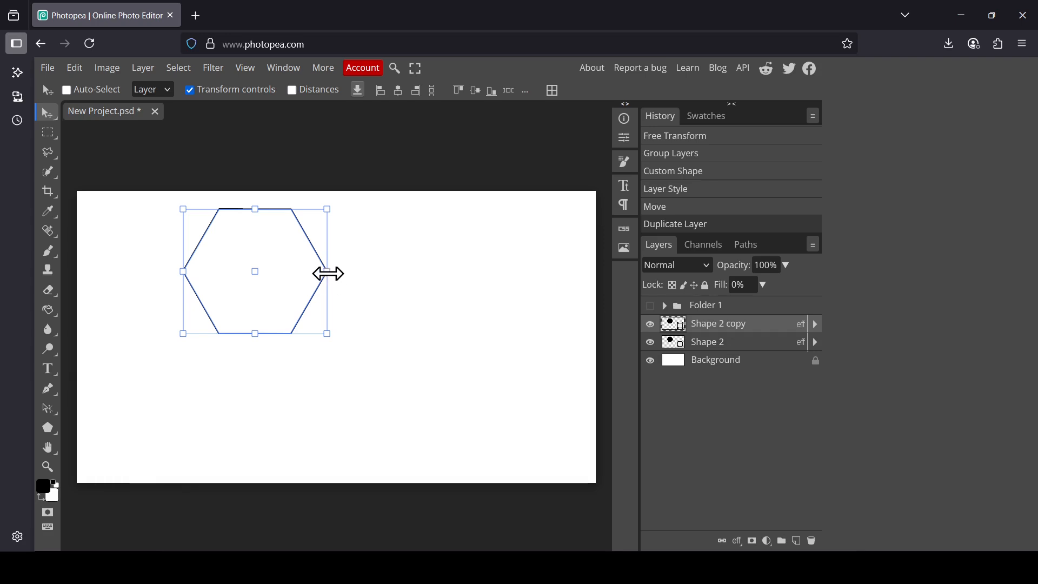
pyautogui.moveTo(326, 271); pyautogui.dragTo(323, 271)
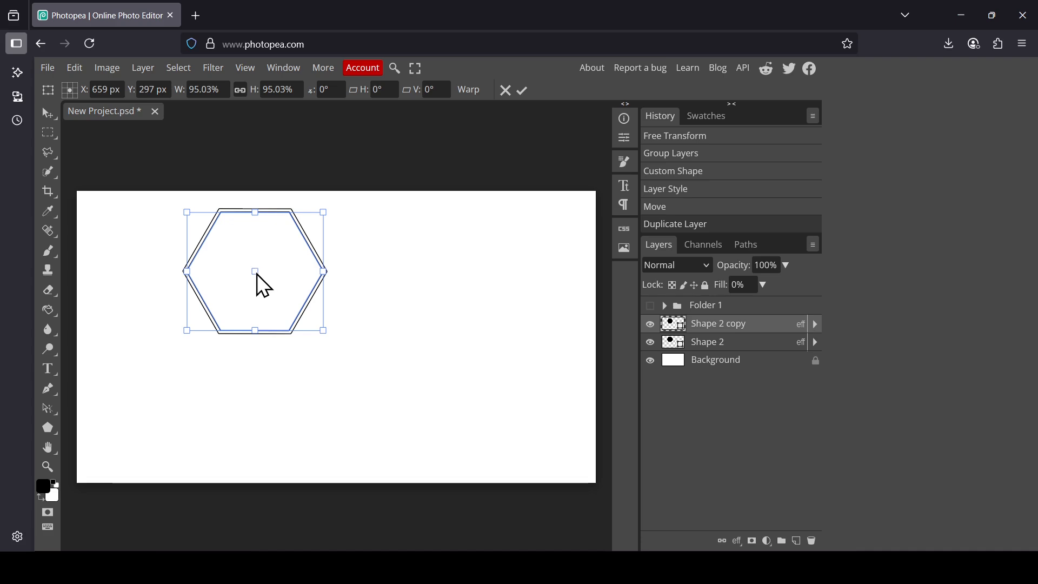
pyautogui.moveTo(257, 272); pyautogui.dragTo(368, 382)
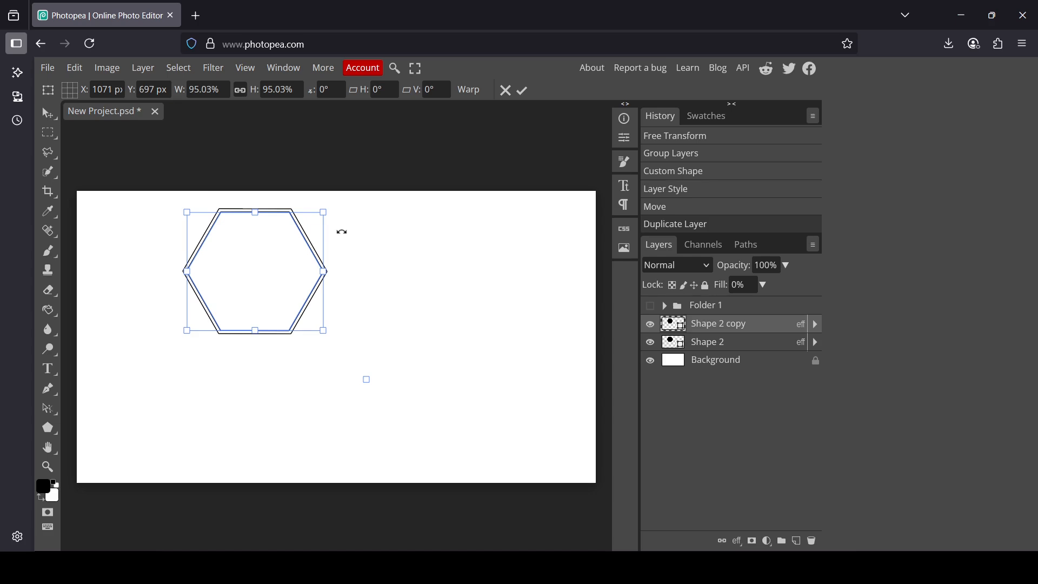
pyautogui.moveTo(342, 232); pyautogui.dragTo(371, 237)
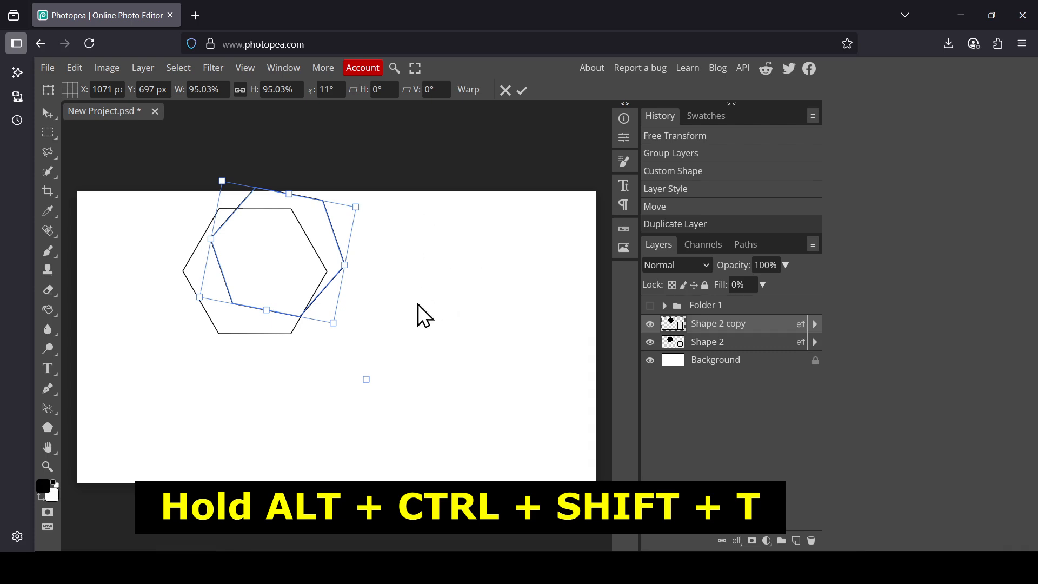
pyautogui.press('Return')
# Repeat the duplicate-and-transform on the hexagon up to Shape 2 copy 74 to build a shell-like spiral
pyautogui.hotkey('ctrl', 'alt', 'shift', 't')
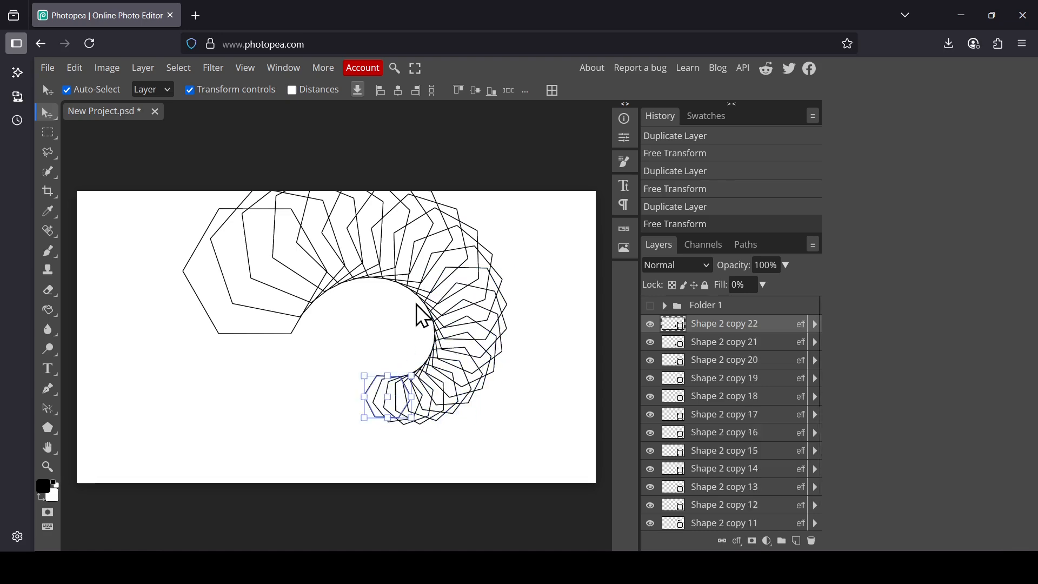
pyautogui.hotkey('ctrl', 'alt', 'shift', 't')
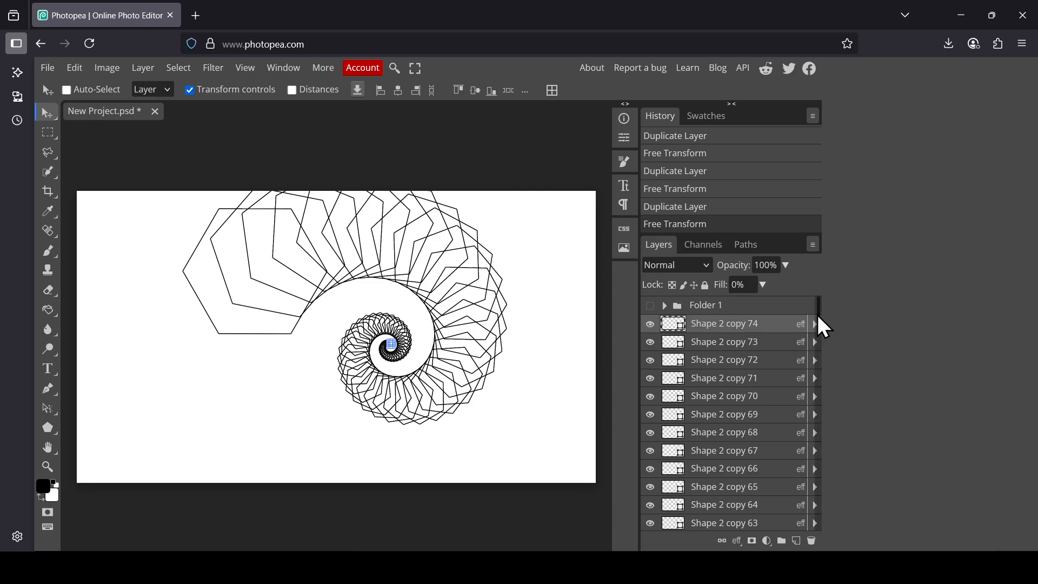
# Group all hexagon layers from the newest copy down to Shape 2 into a folder and hide that folder
pyautogui.moveTo(817, 314); pyautogui.dragTo(818, 521)
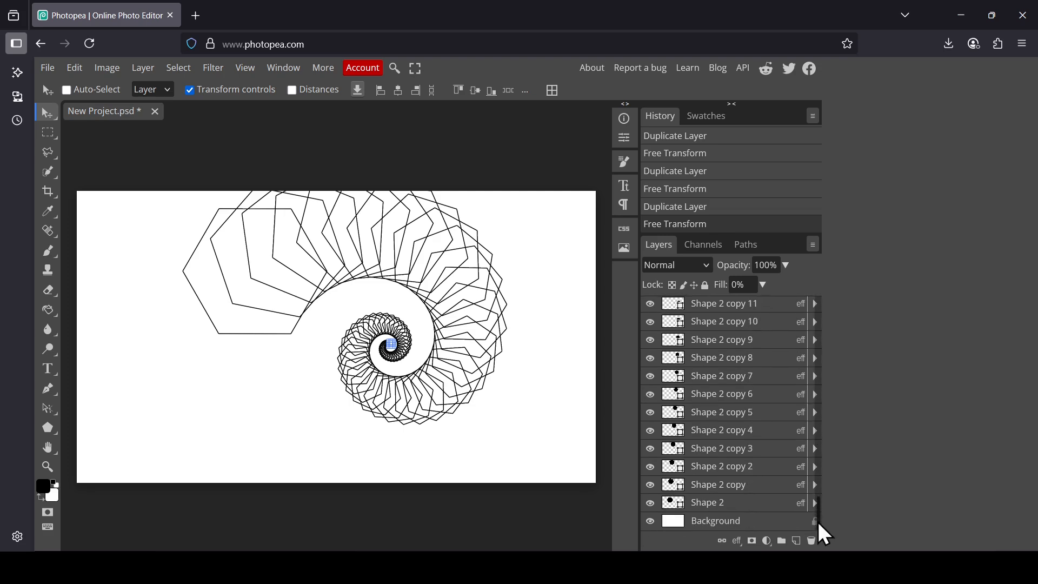
pyautogui.keyDown('shift'); pyautogui.click(722, 505); pyautogui.keyUp('shift')
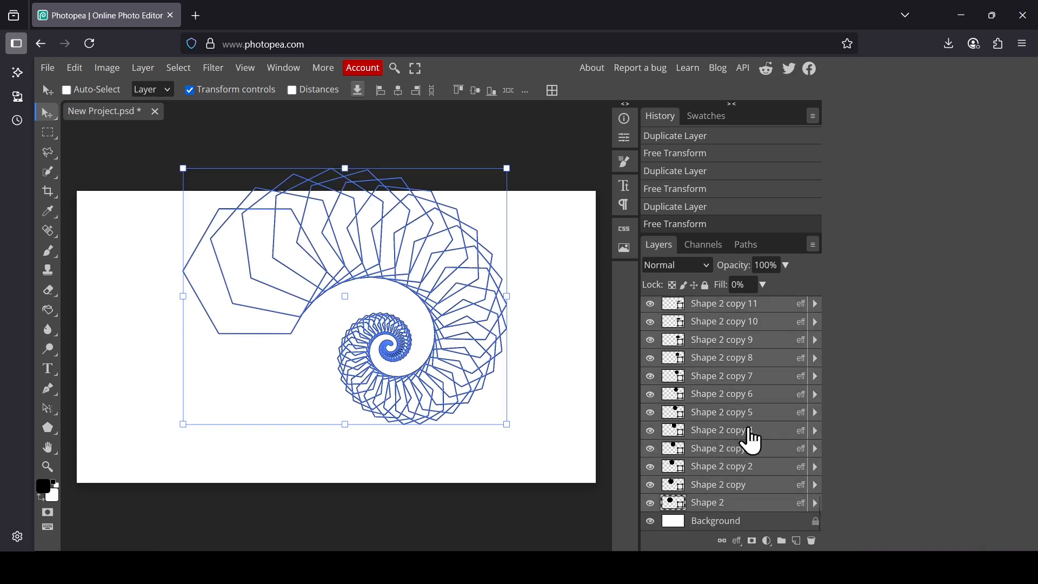
pyautogui.click(782, 542)
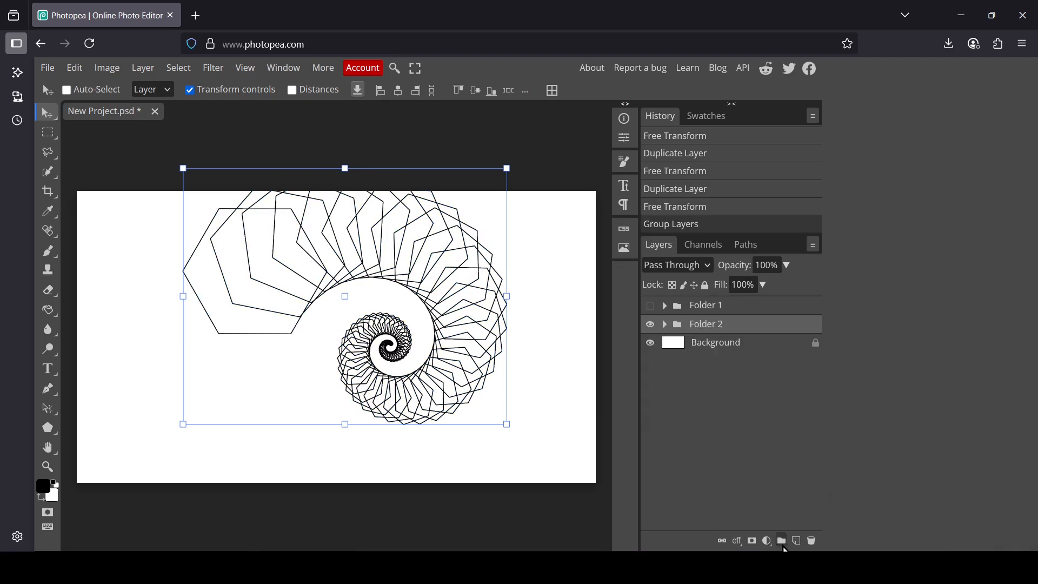
pyautogui.click(651, 325)
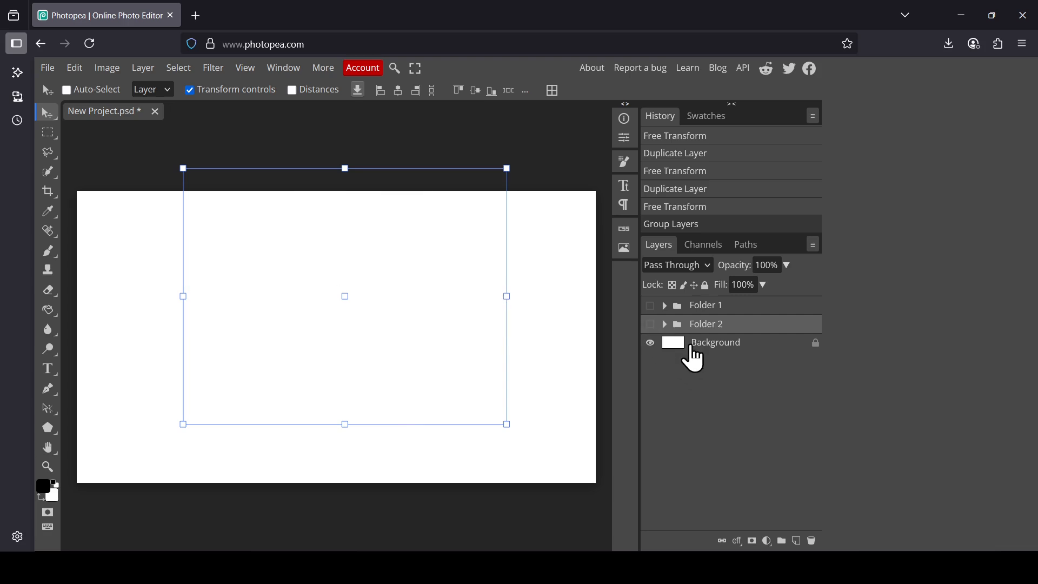
# Place the image heart-g3f62b962c_1280 directly above Background and rasterize its layer
pyautogui.click(726, 345)
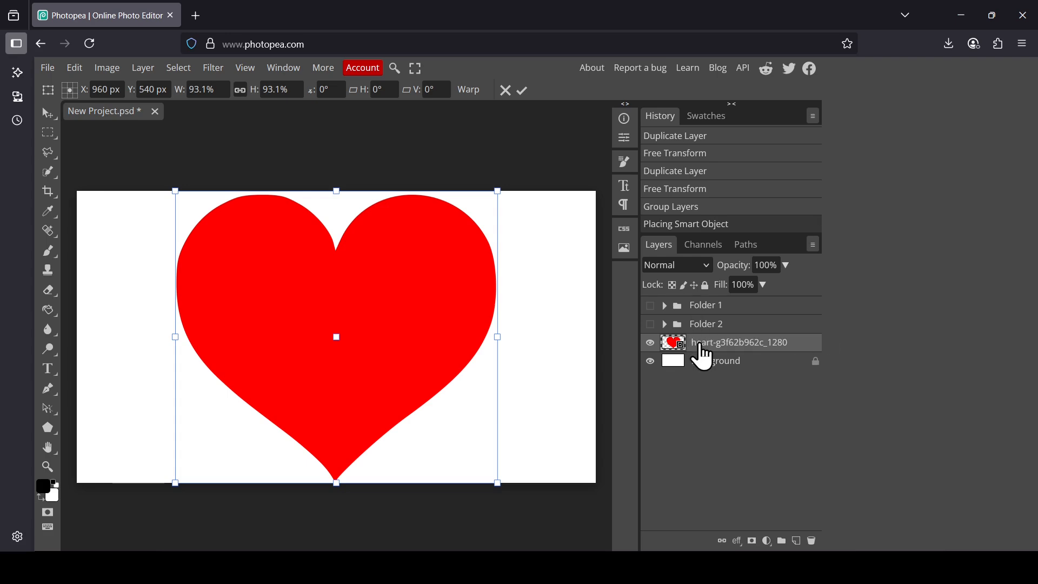
pyautogui.rightClick(702, 349)
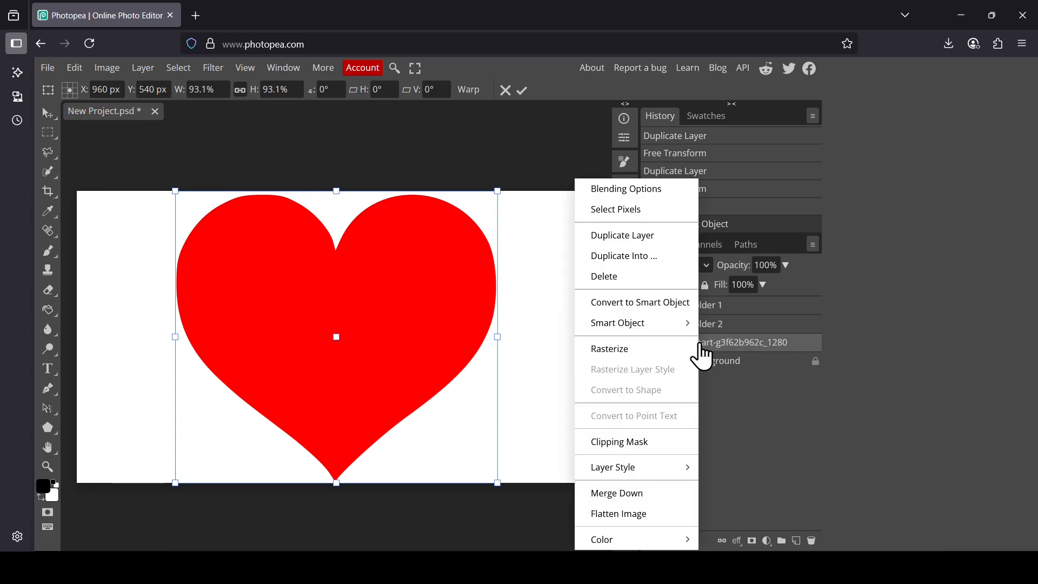
pyautogui.click(651, 352)
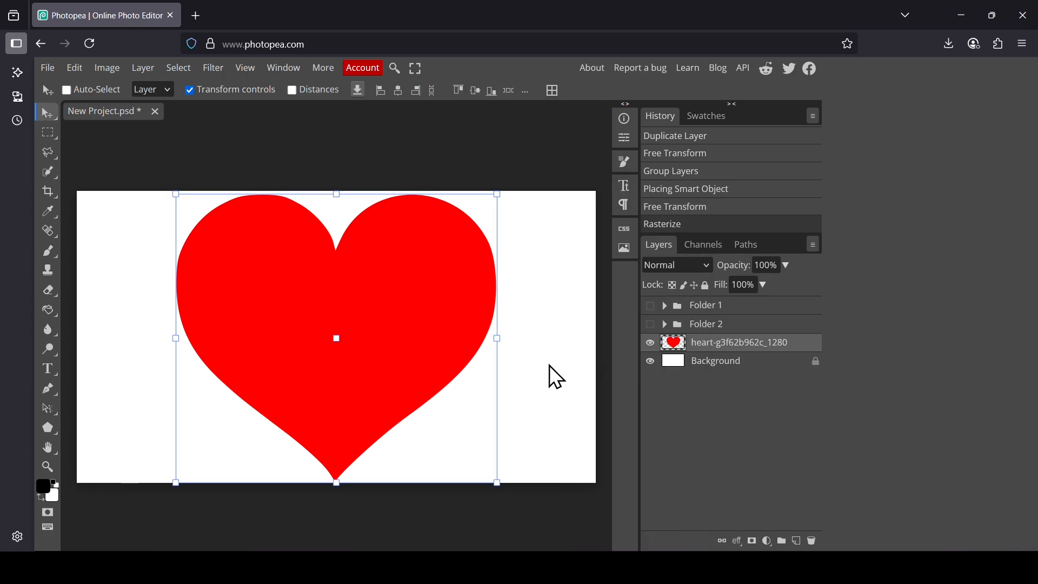
# Scale the red heart down proportionally around its center to about 86% and apply the transform
pyautogui.hotkey('ctrl', 't')
pyautogui.moveTo(497, 340); pyautogui.dragTo(476, 346)
pyautogui.rightClick(695, 360)
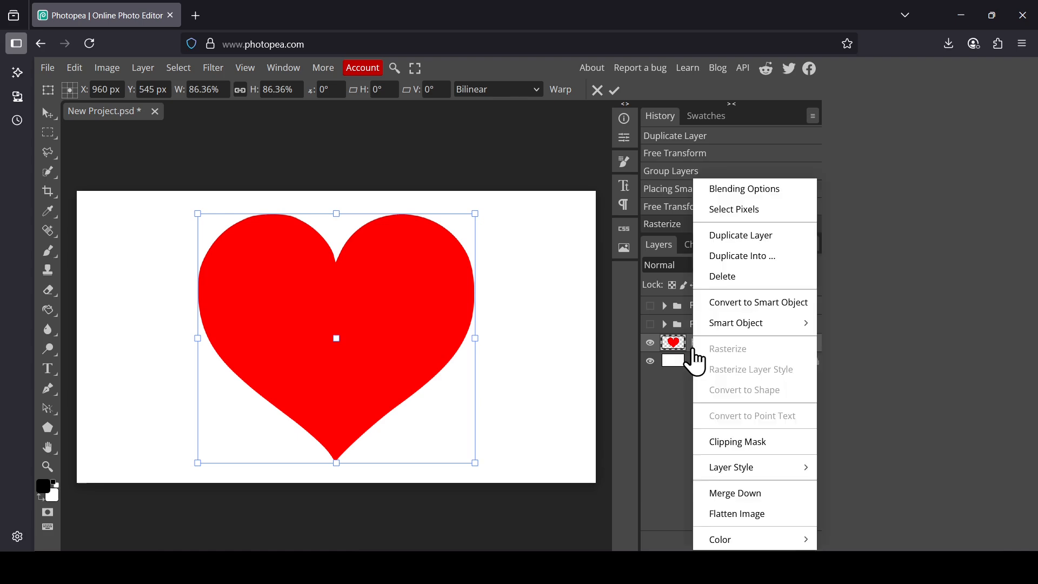
pyautogui.click(907, 403)
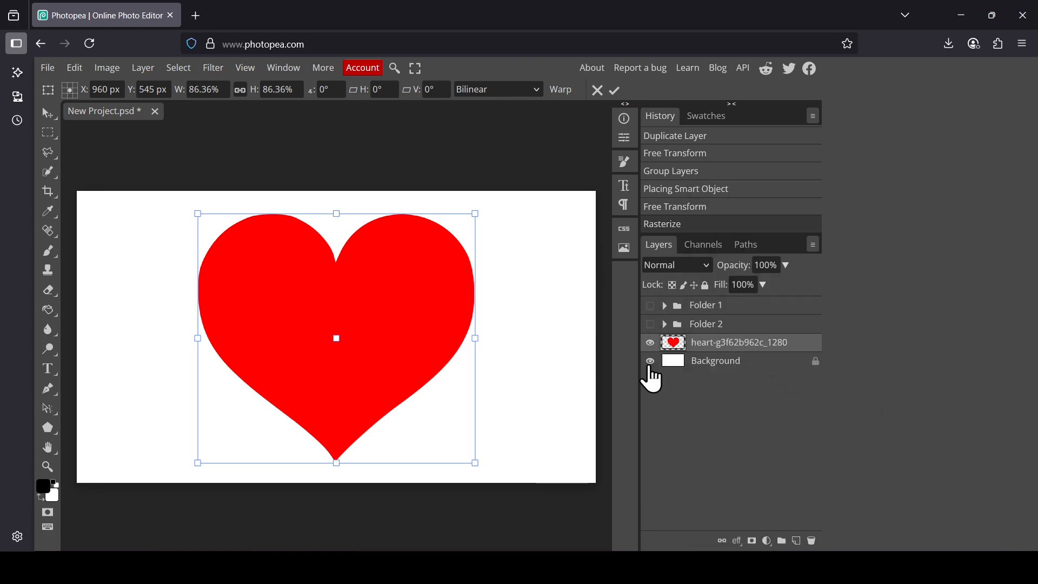
pyautogui.click(650, 362)
pyautogui.click(650, 363)
# Give the heart layer 0% fill and a 3 px black outside stroke
pyautogui.rightClick(696, 346)
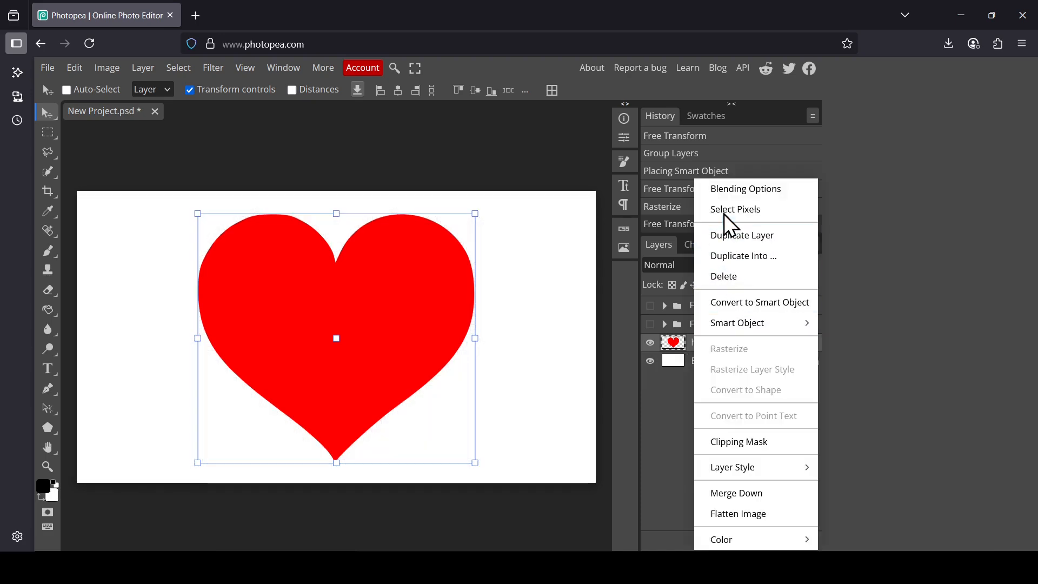
pyautogui.click(735, 192)
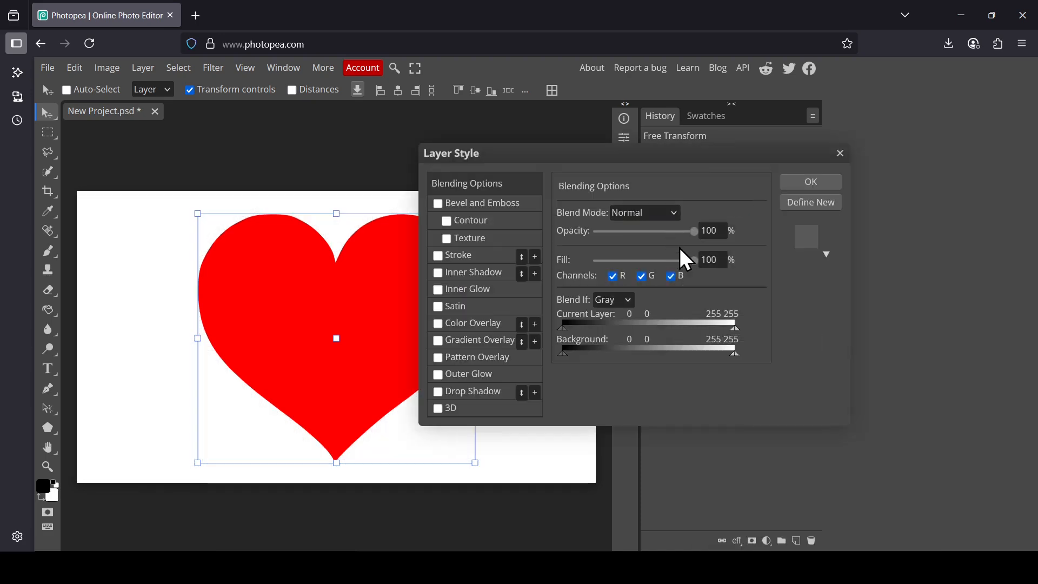
pyautogui.moveTo(697, 260); pyautogui.dragTo(516, 276)
pyautogui.click(473, 255)
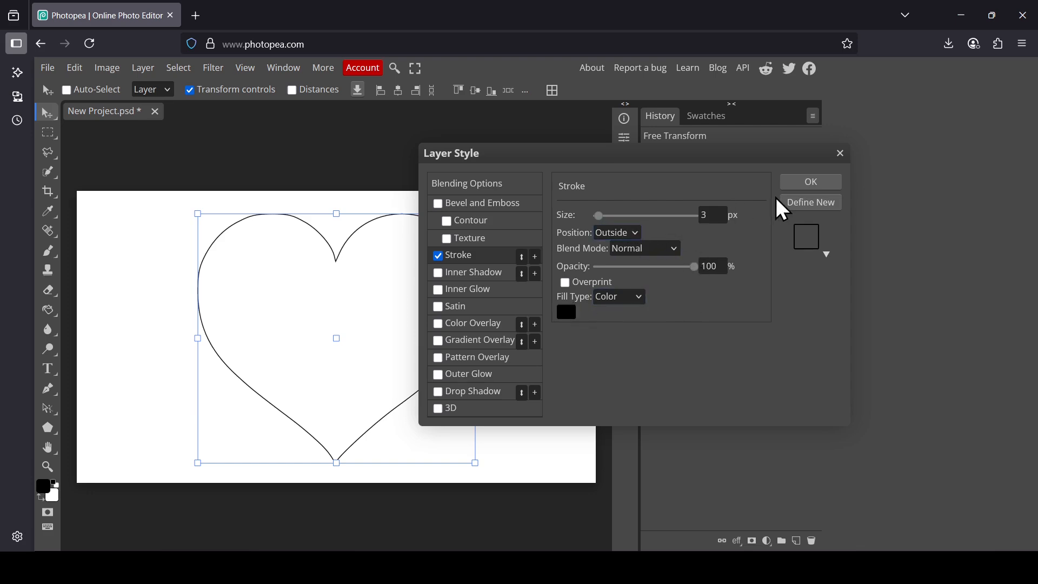
pyautogui.click(705, 215)
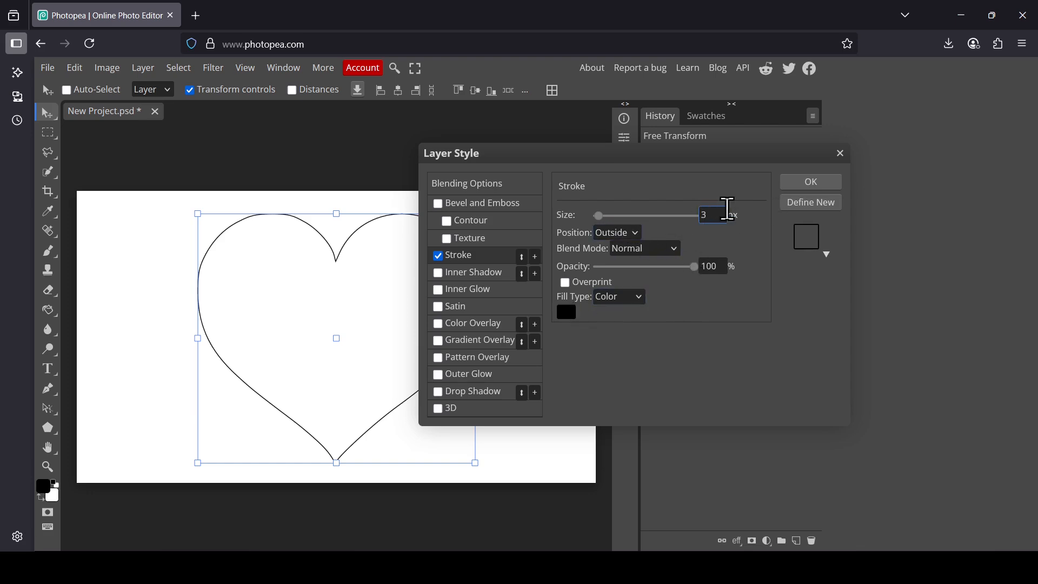
pyautogui.click(815, 183)
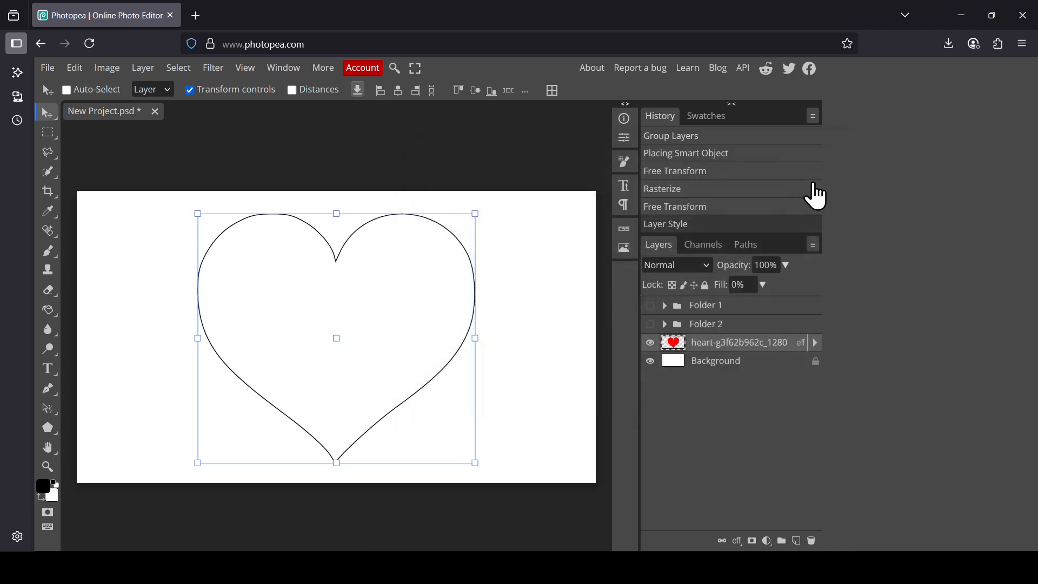
# Duplicate the heart layer, scale the copy to about 92.6% and rotate it about 6.7° around its center
pyautogui.rightClick(729, 350)
pyautogui.click(678, 239)
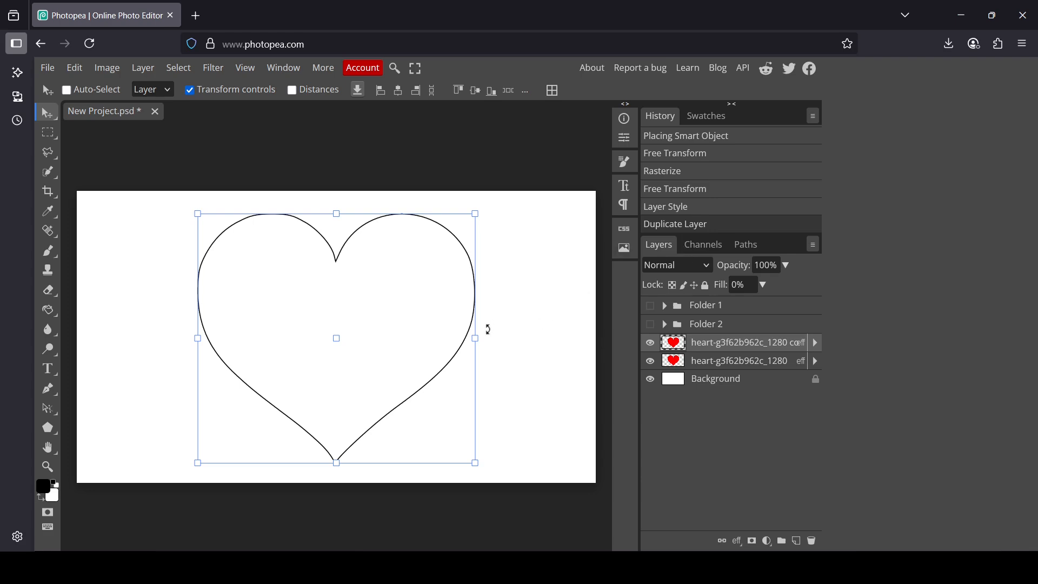
pyautogui.moveTo(475, 338); pyautogui.dragTo(466, 339)
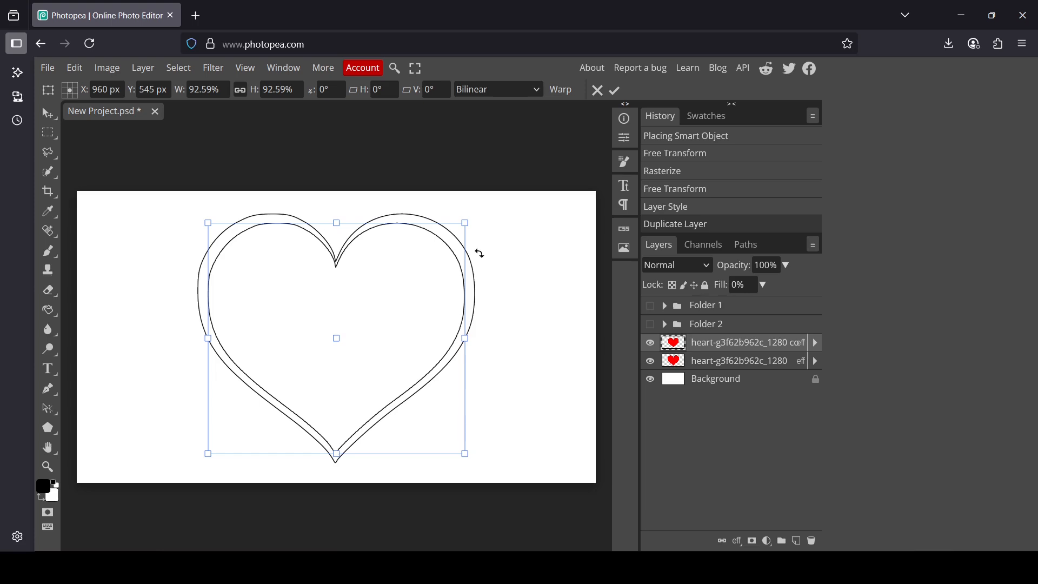
pyautogui.moveTo(479, 253); pyautogui.dragTo(496, 266)
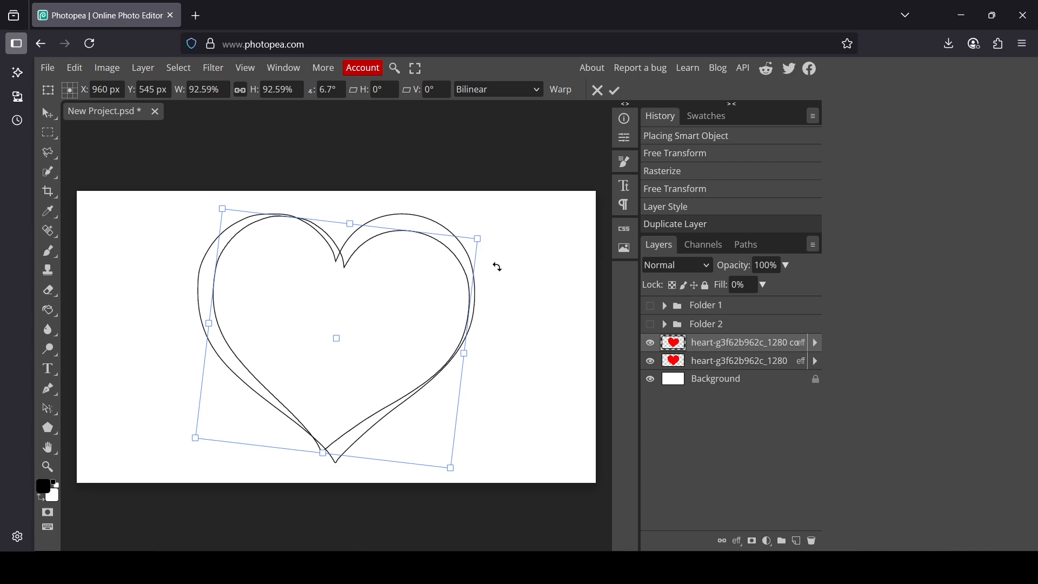
pyautogui.press('Return')
# Repeat the duplicate-and-transform on the heart copy until the outlines spiral down to a tiny heart at the center
pyautogui.hotkey('ctrl', 'shift', 'alt', 't')
pyautogui.hotkey('ctrl', 'shift', 'alt', 't')
pyautogui.hotkey('ctrl', 'shift', 'alt', 't')
pyautogui.hotkey('ctrl', 'shift', 'alt', 't')
pyautogui.hotkey('ctrl', 'shift', 'alt', 't')
pyautogui.hotkey('ctrl', 'shift', 'alt', 't')
pyautogui.hotkey('ctrl', 'shift', 'alt', 't')
pyautogui.hotkey('ctrl', 'shift', 'alt', 't')
pyautogui.hotkey('ctrl', 'shift', 'alt', 't')
pyautogui.hotkey('ctrl', 'shift', 'alt', 't')
pyautogui.hotkey('ctrl', 'shift', 'alt', 't')
pyautogui.hotkey('ctrl', 'shift', 'alt', 't')
pyautogui.hotkey('ctrl', 'shift', 'alt', 't')
pyautogui.hotkey('ctrl', 'shift', 'alt', 't')
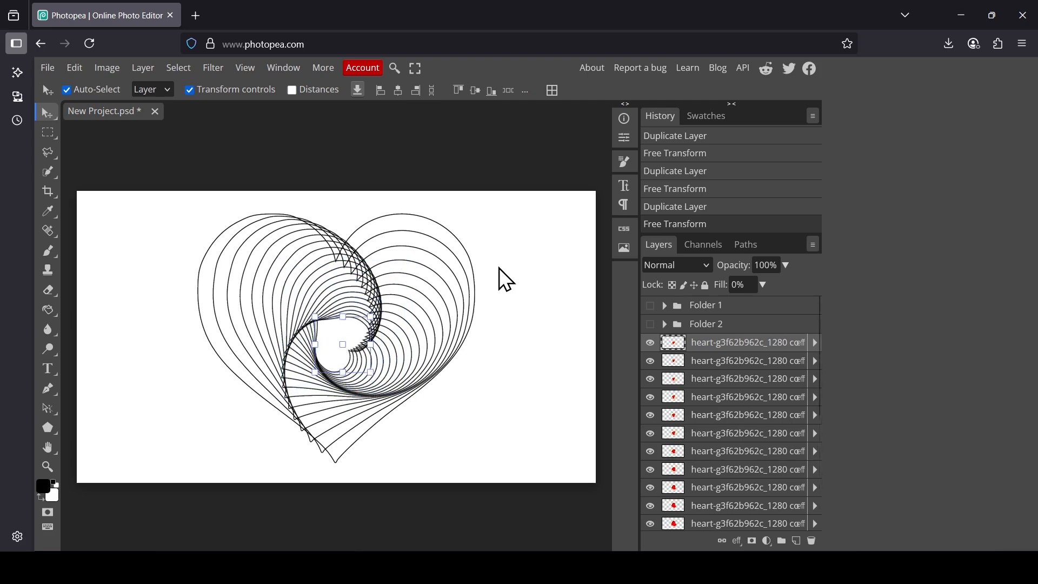
pyautogui.hotkey('ctrl', 'shift', 'alt', 't')
pyautogui.hotkey('ctrl', 'shift', 'alt', 't')
pyautogui.hotkey('ctrl', 'shift', 'alt', 't')
pyautogui.hotkey('ctrl', 'shift', 'alt', 't')
pyautogui.hotkey('ctrl', 'shift', 'alt', 't')
pyautogui.hotkey('ctrl', 'shift', 'alt', 't')
pyautogui.hotkey('ctrl', 'shift', 'alt', 't')
pyautogui.hotkey('ctrl', 'shift', 'alt', 't')
pyautogui.hotkey('ctrl', 'shift', 'alt', 't')
pyautogui.hotkey('ctrl', 'shift', 'alt', 't')
pyautogui.hotkey('ctrl', 'shift', 'alt', 't')
pyautogui.hotkey('ctrl', 'shift', 'alt', 't')
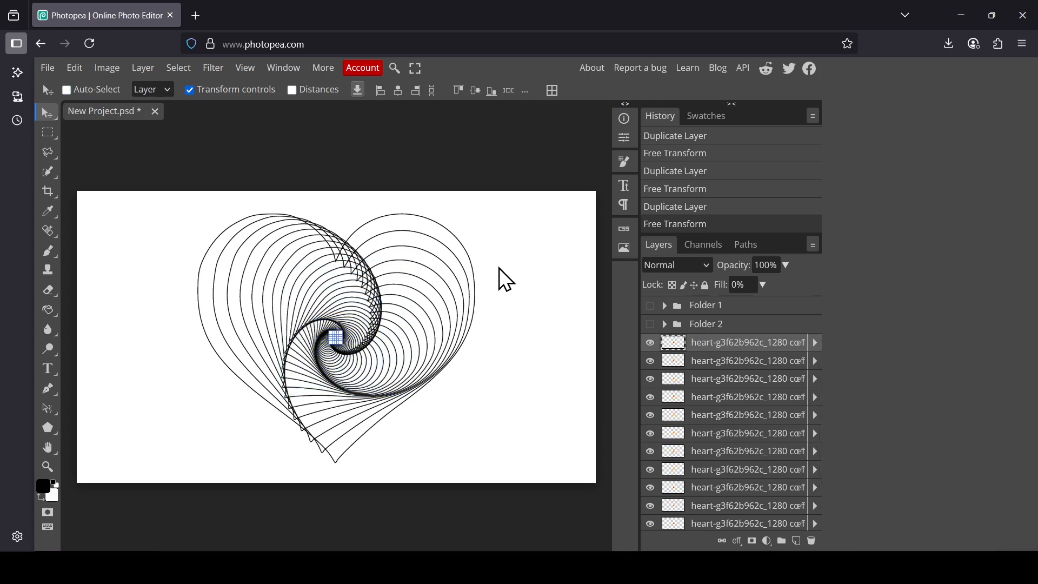
# Group all heart layers from the newest copy down to the original into a folder and turn off the transform controls
pyautogui.moveTo(818, 319); pyautogui.dragTo(817, 518)
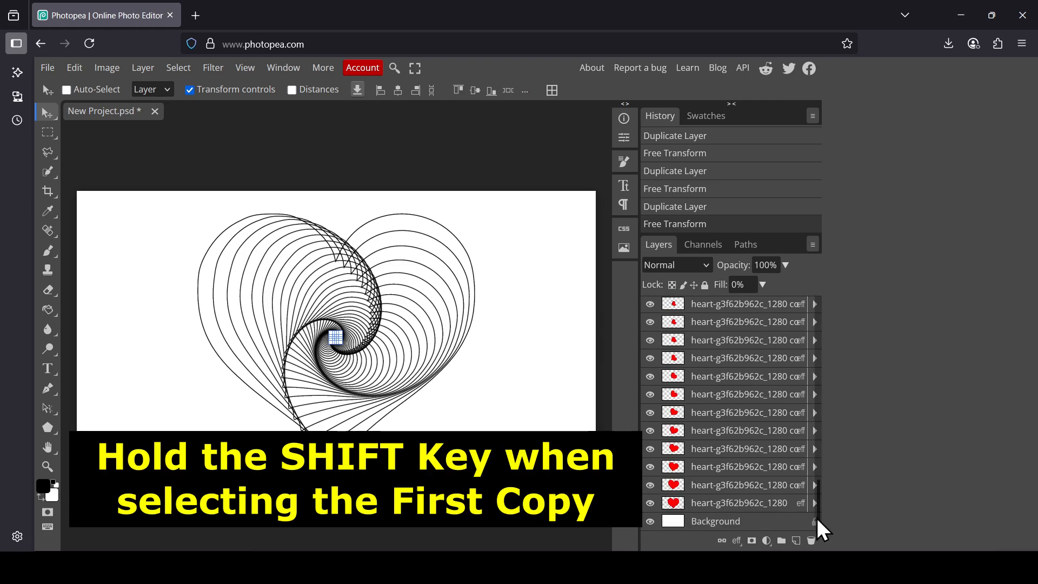
pyautogui.keyDown('shift'); pyautogui.click(746, 504); pyautogui.keyUp('shift')
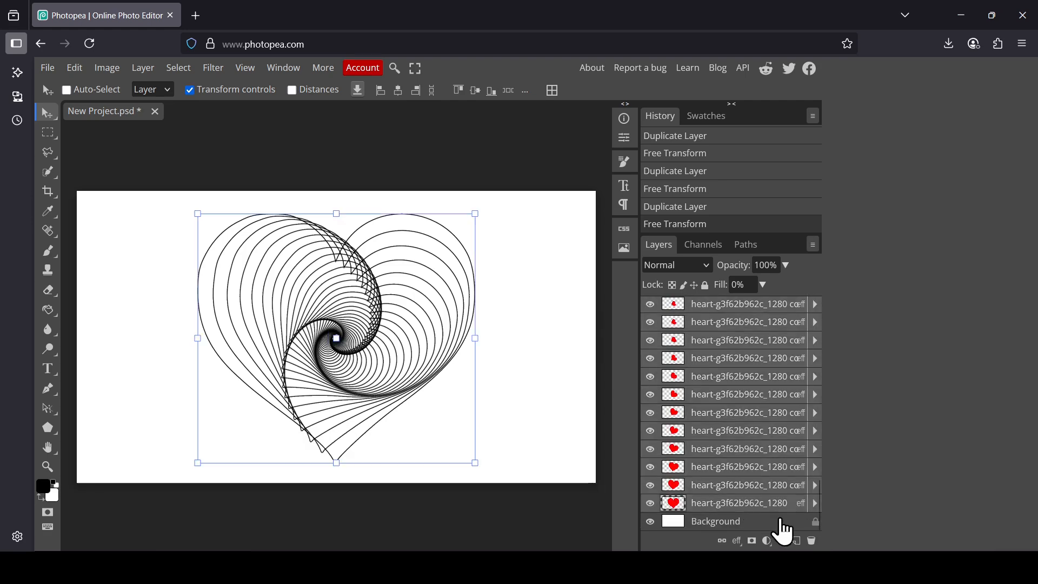
pyautogui.click(782, 542)
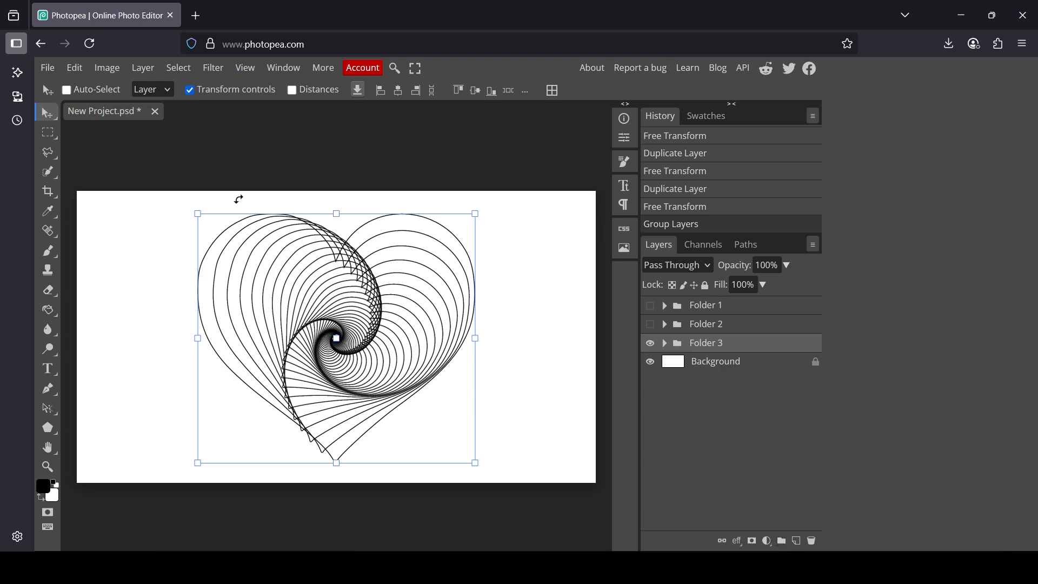
pyautogui.click(231, 91)
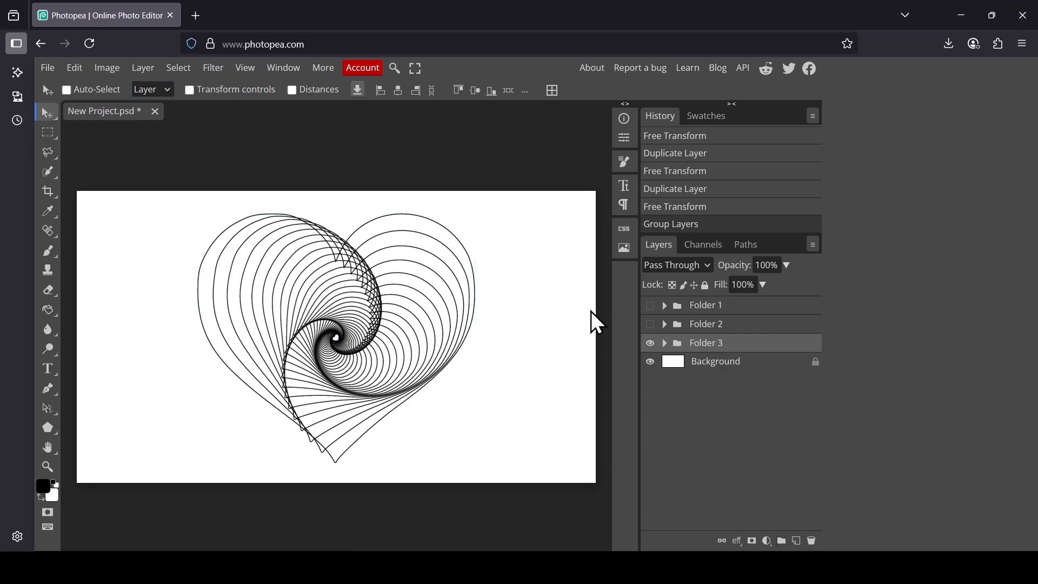
# Review the spirals one at a time: hide the heart folder, show and hide the hexagon folder, and show the pentagon folder
pyautogui.click(651, 344)
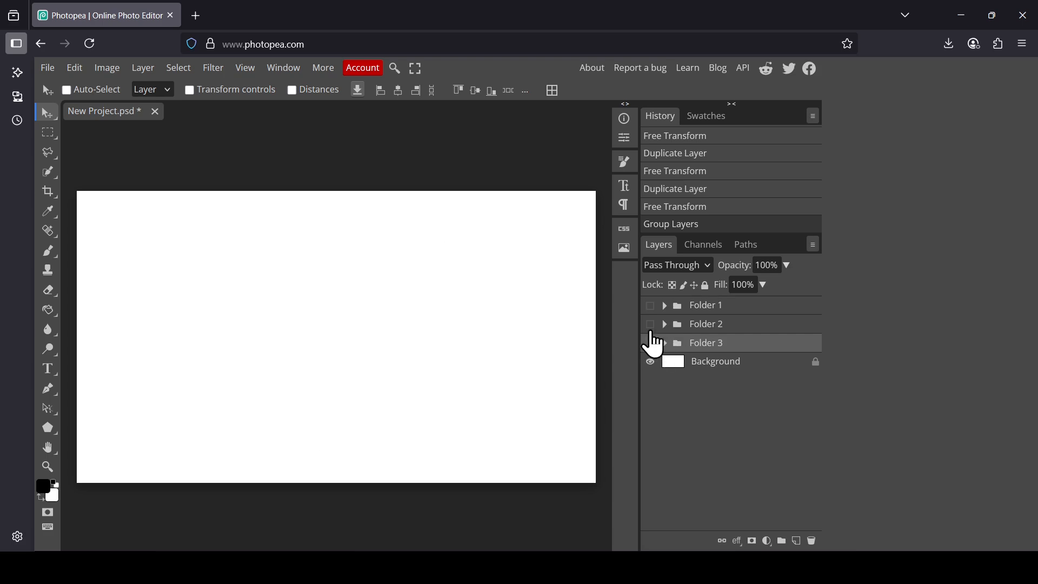
pyautogui.click(650, 325)
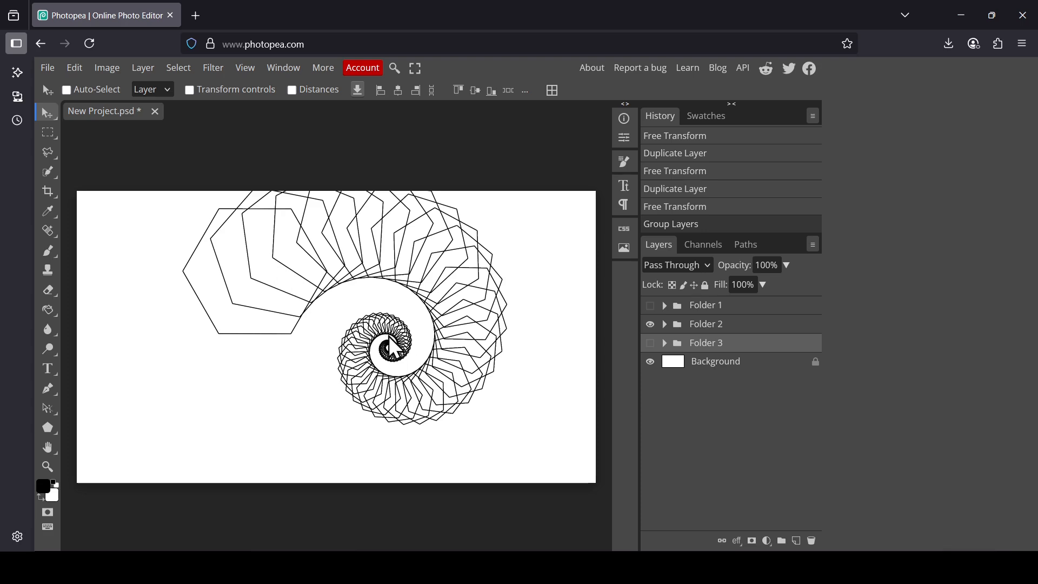
pyautogui.click(650, 324)
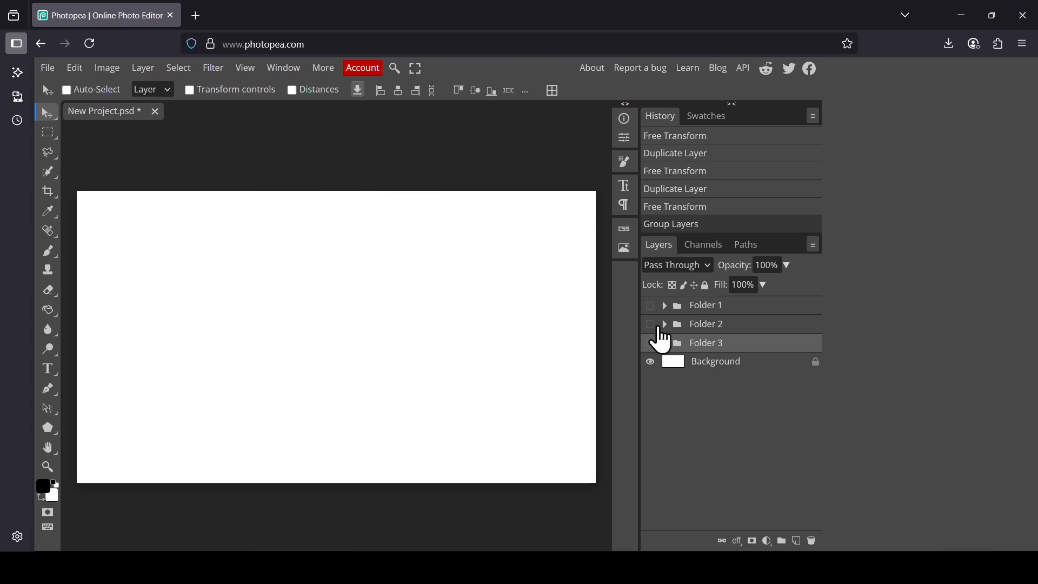
pyautogui.click(650, 306)
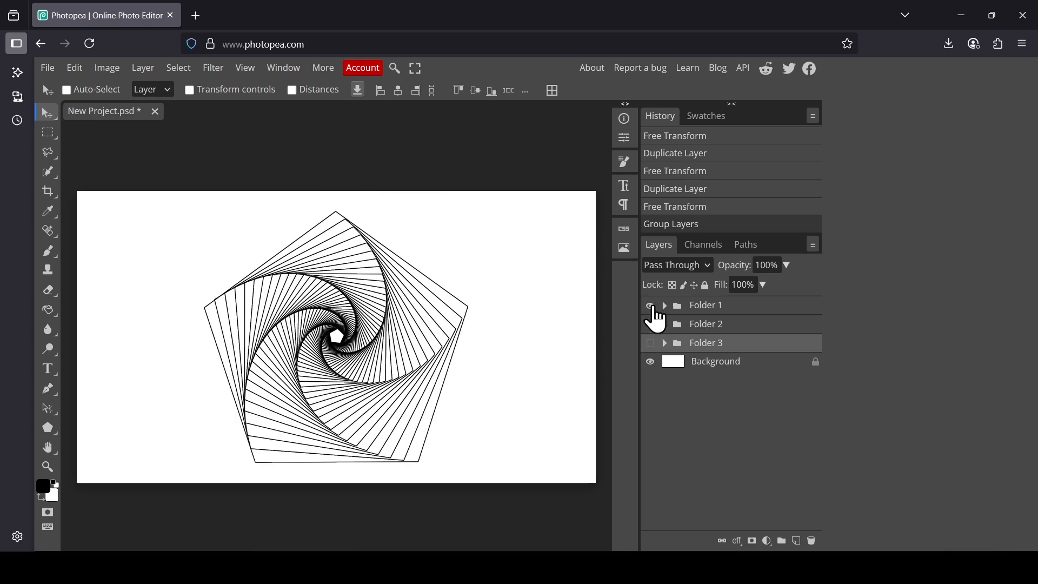